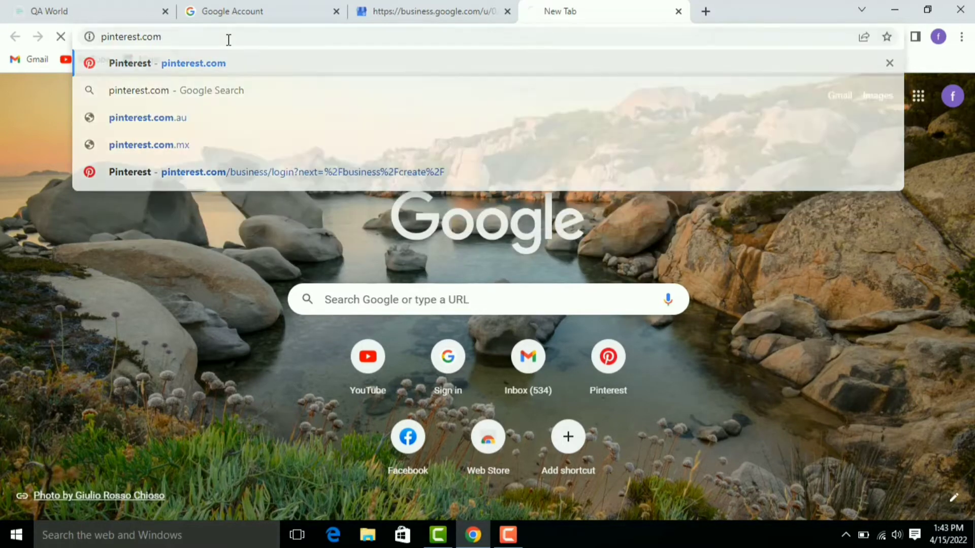
Step: Load pinterest.com in the new Chrome tab
{"action": "key", "text": "Return"}
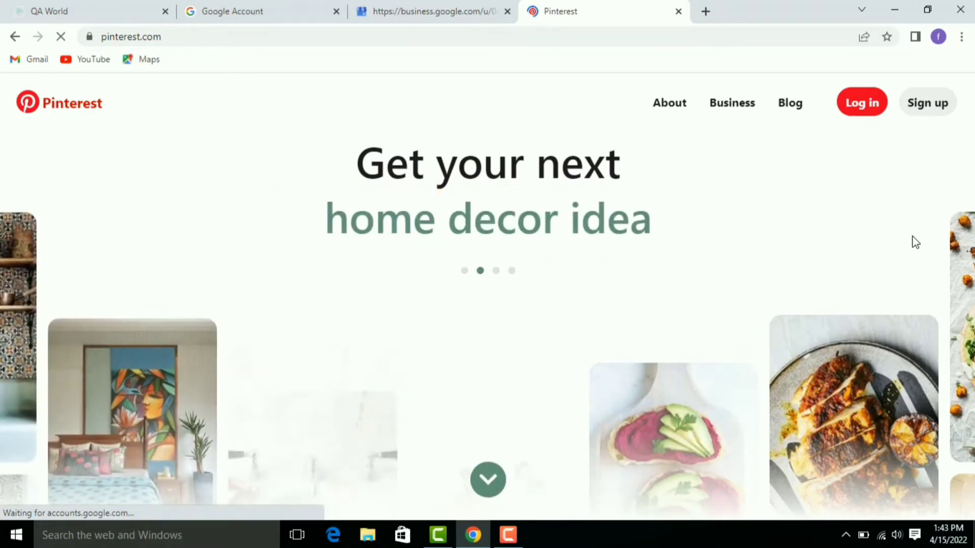
Step: Start Pinterest sign-up and choose to create a free business account
{"action": "left_click", "coordinate": [923, 106]}
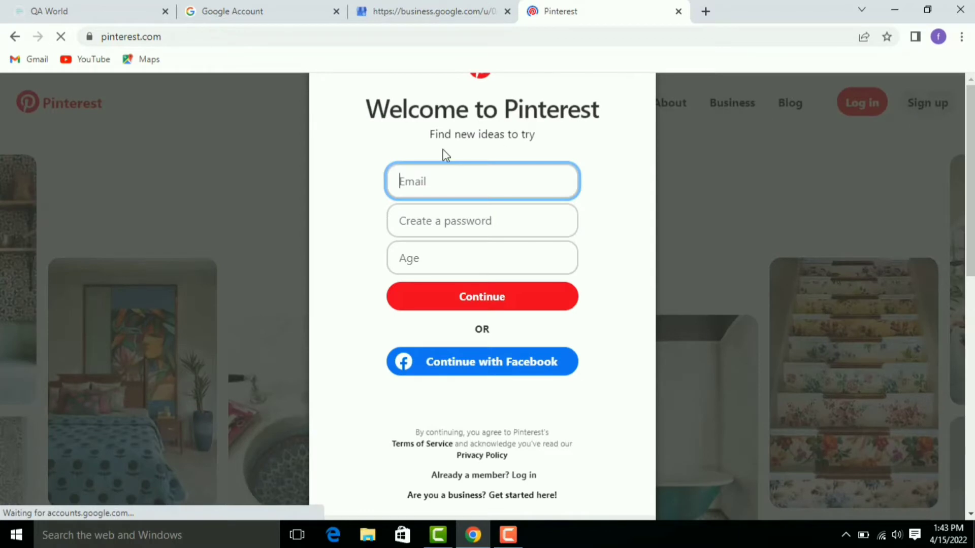
{"action": "left_click", "coordinate": [457, 258]}
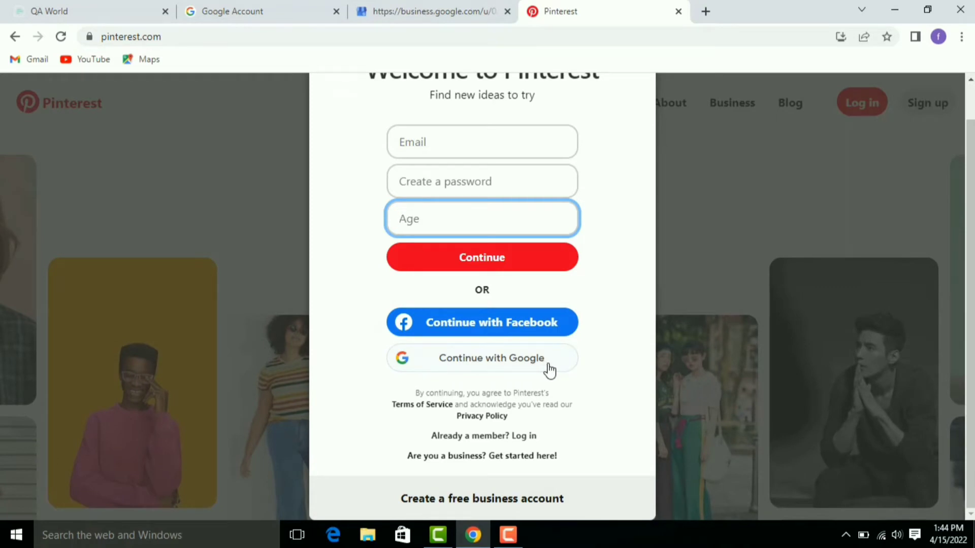
{"action": "left_click", "coordinate": [526, 504]}
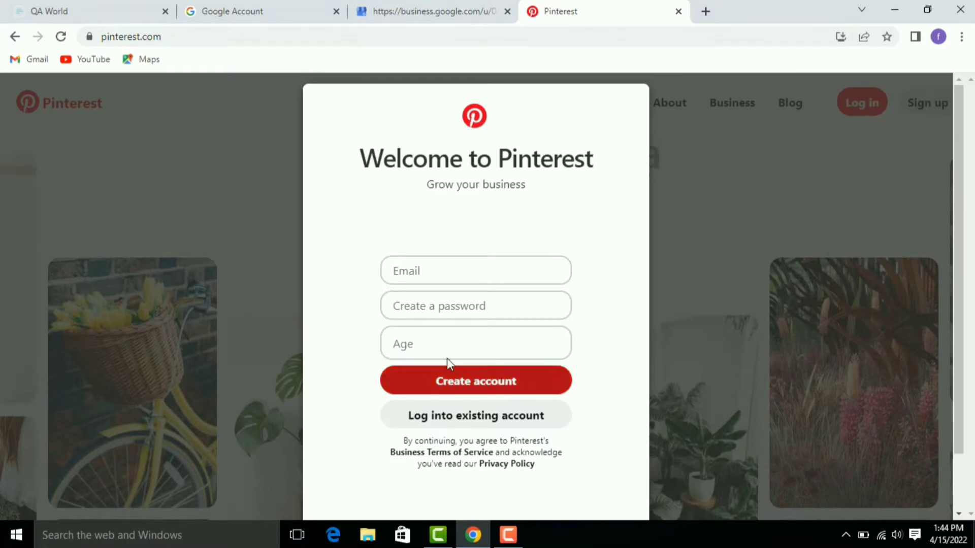
Step: Create the business account with the email address, a password and age 28
{"action": "left_click", "coordinate": [403, 275]}
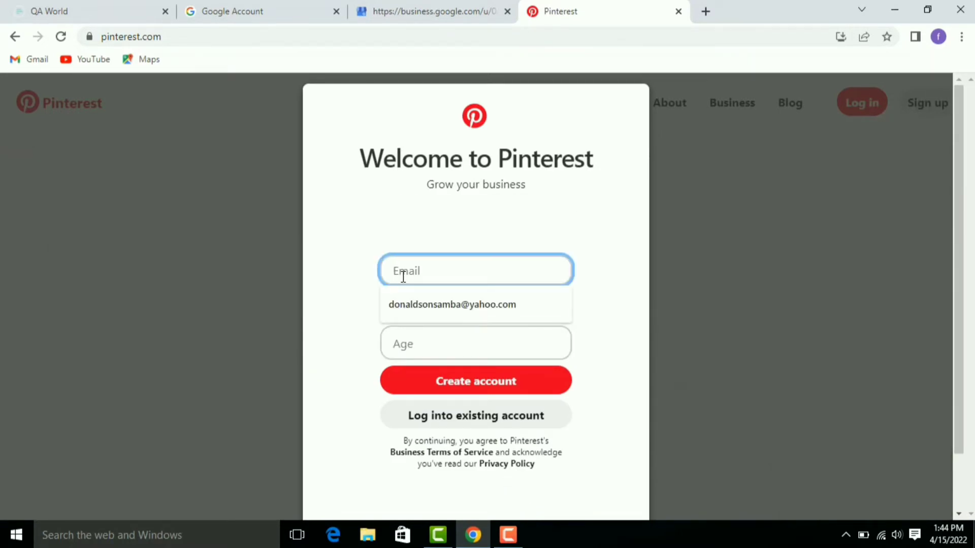
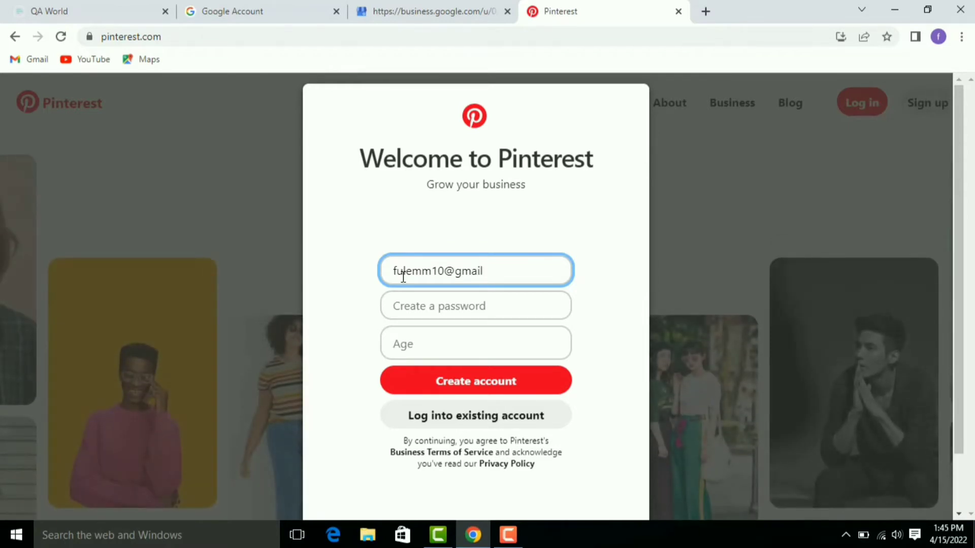
{"action": "left_click", "coordinate": [406, 306]}
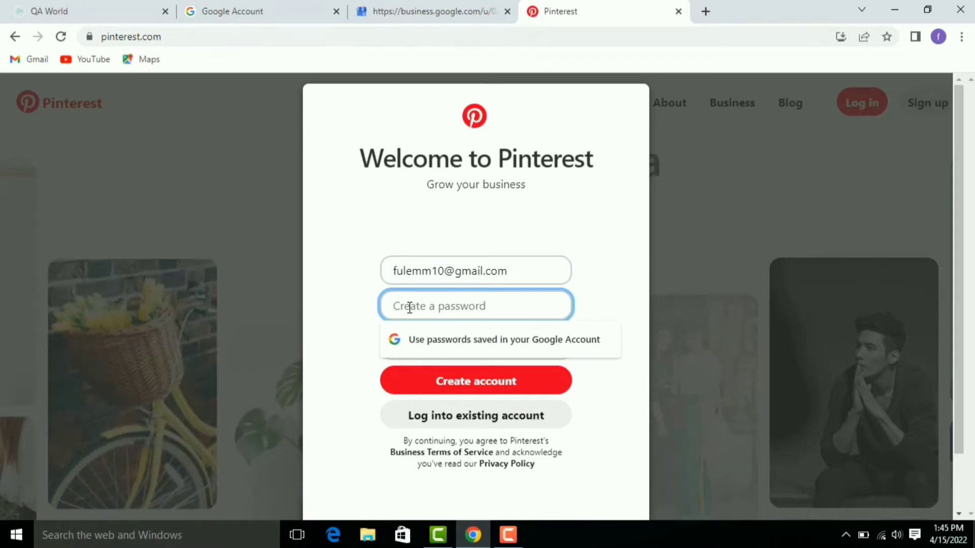
{"action": "type", "text": "f"}
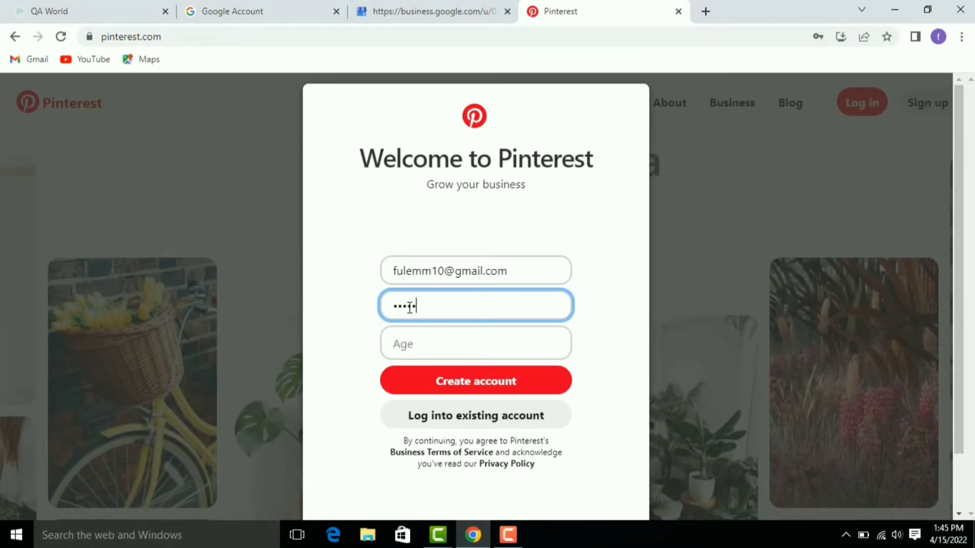
{"action": "type", "text": "****"}
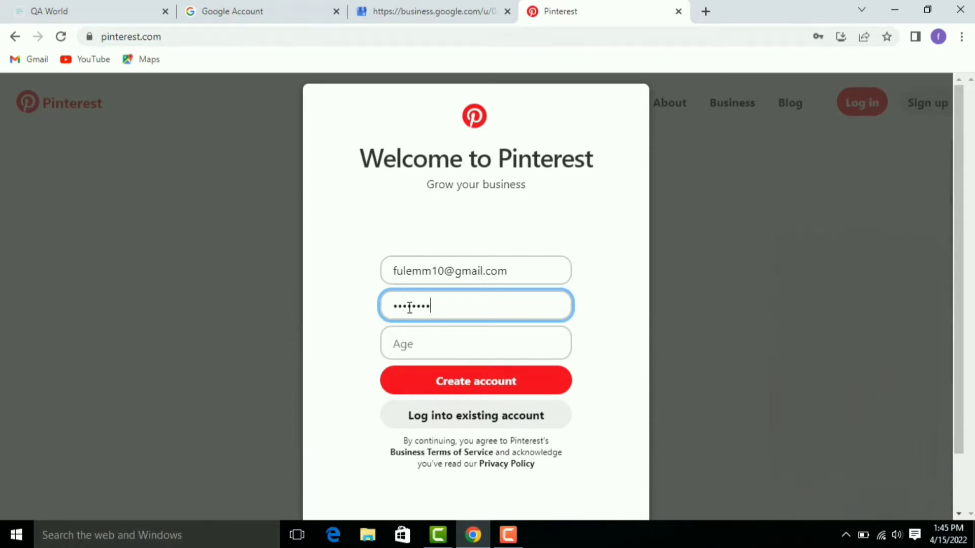
{"action": "left_click", "coordinate": [404, 350]}
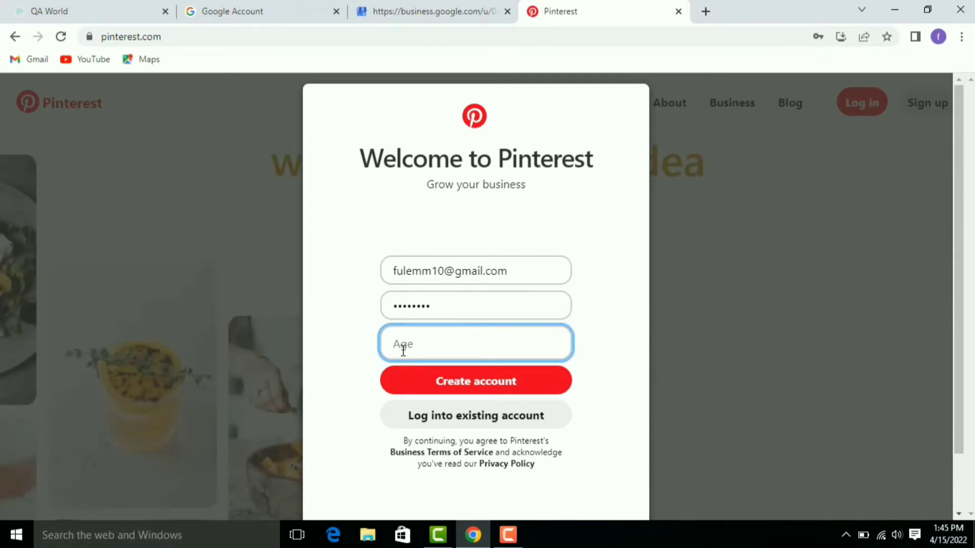
{"action": "type", "text": "28"}
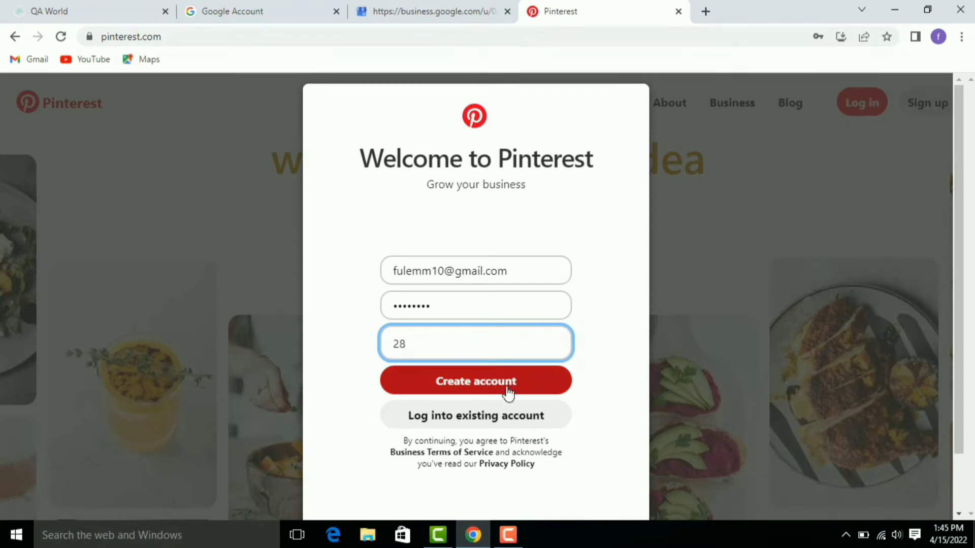
{"action": "left_click", "coordinate": [485, 396]}
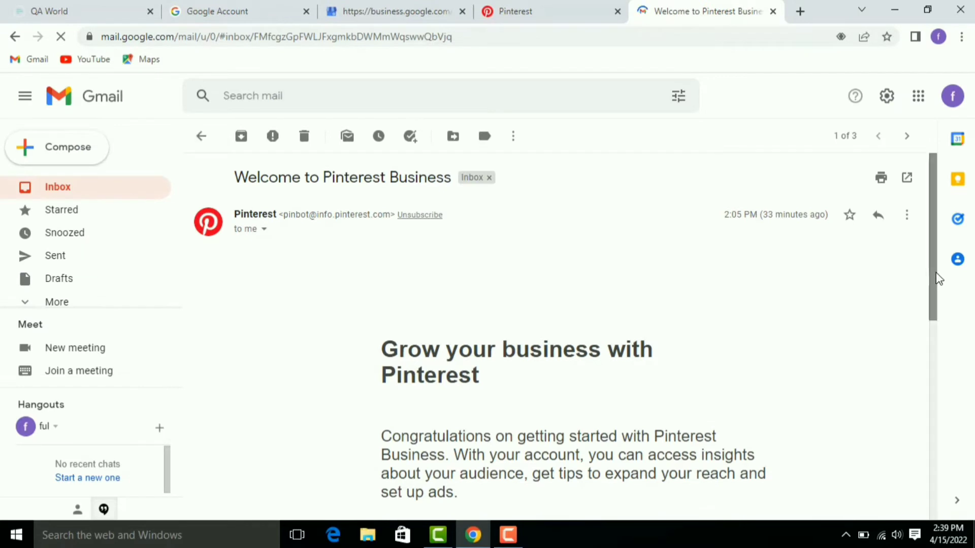
Step: Read through the Welcome to Pinterest Business email in Gmail, then return to the Pinterest tab
{"action": "left_click_drag", "start_coordinate": [939, 274], "coordinate": [572, 291]}
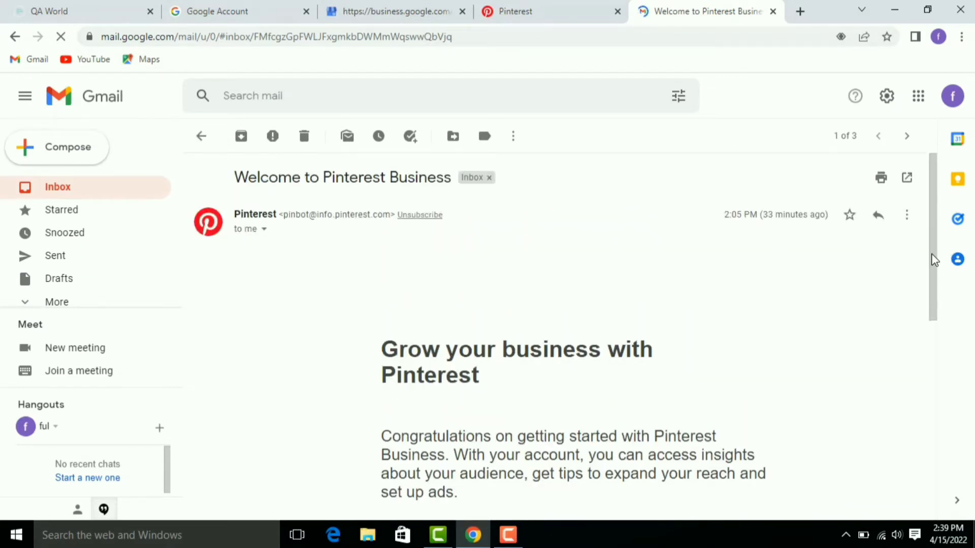
{"action": "left_click_drag", "start_coordinate": [939, 259], "coordinate": [938, 375]}
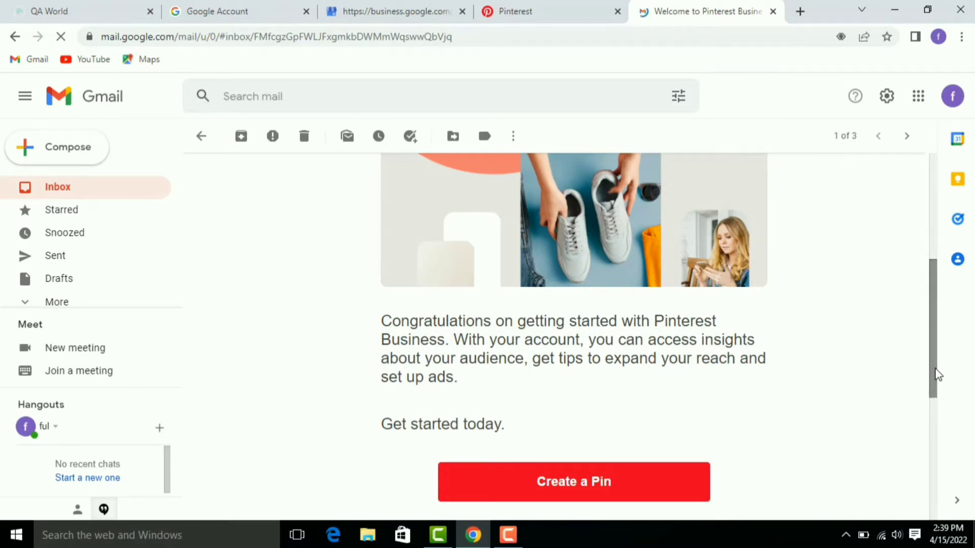
{"action": "left_click_drag", "start_coordinate": [938, 374], "coordinate": [940, 476]}
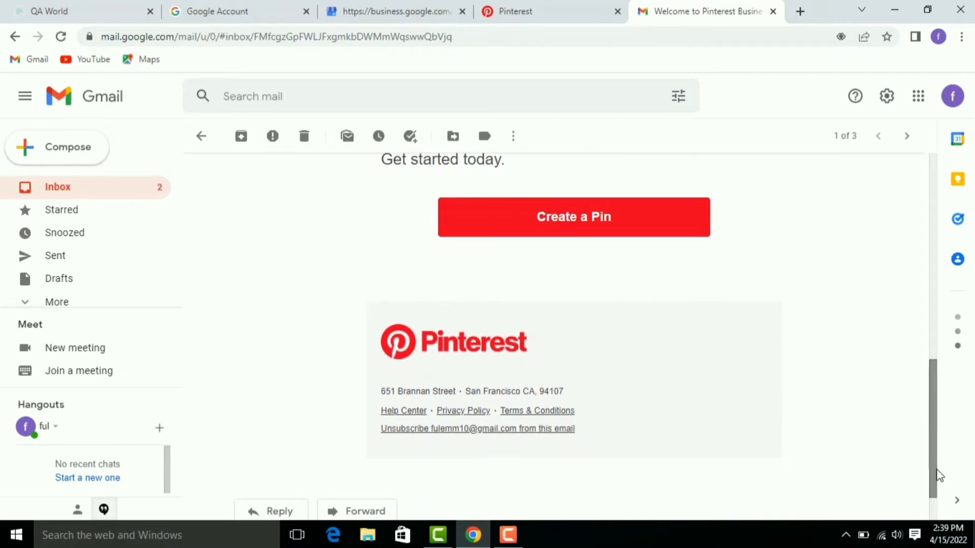
{"action": "left_click", "coordinate": [525, 12]}
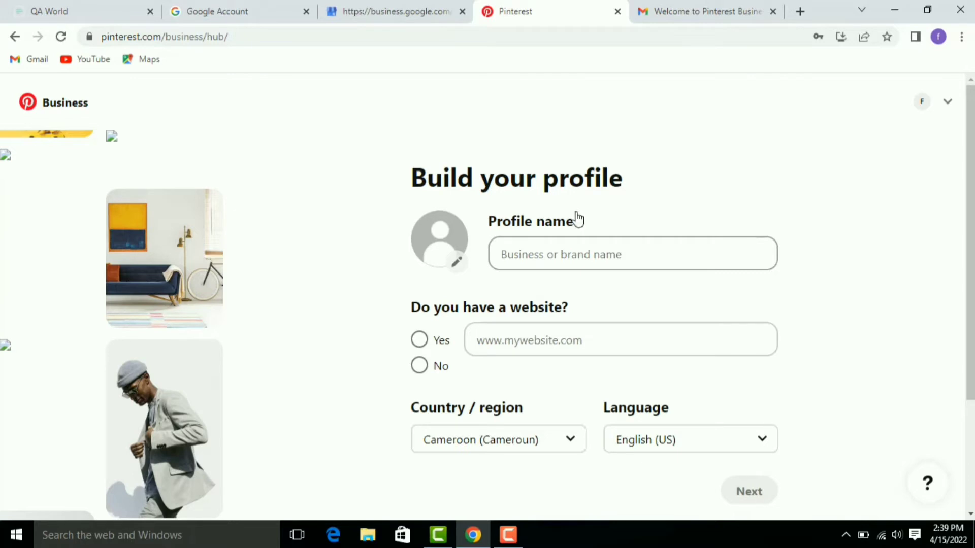
Step: Enter the business profile name and answer No to having a website
{"action": "left_click", "coordinate": [545, 259]}
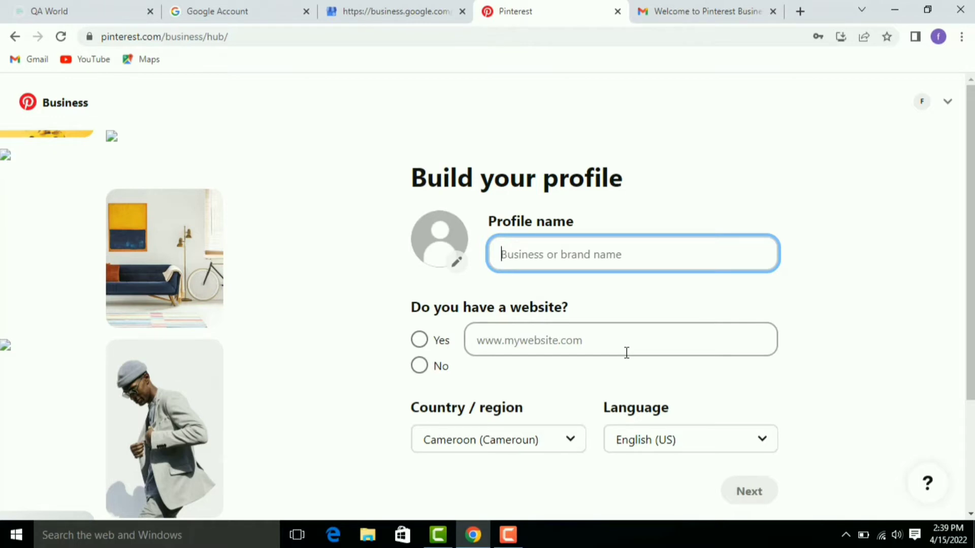
{"action": "type", "text": "FUL"}
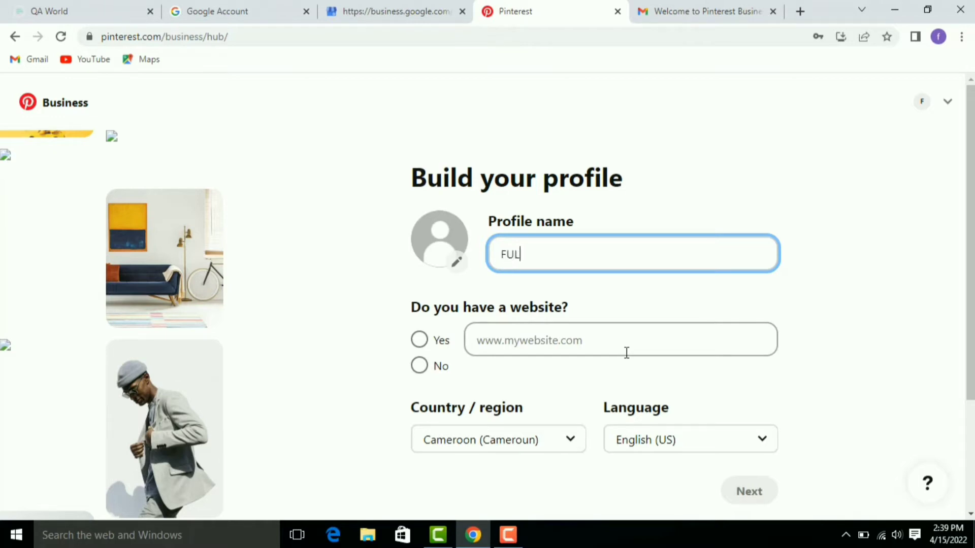
{"action": "type", "text": " EMMANUE"}
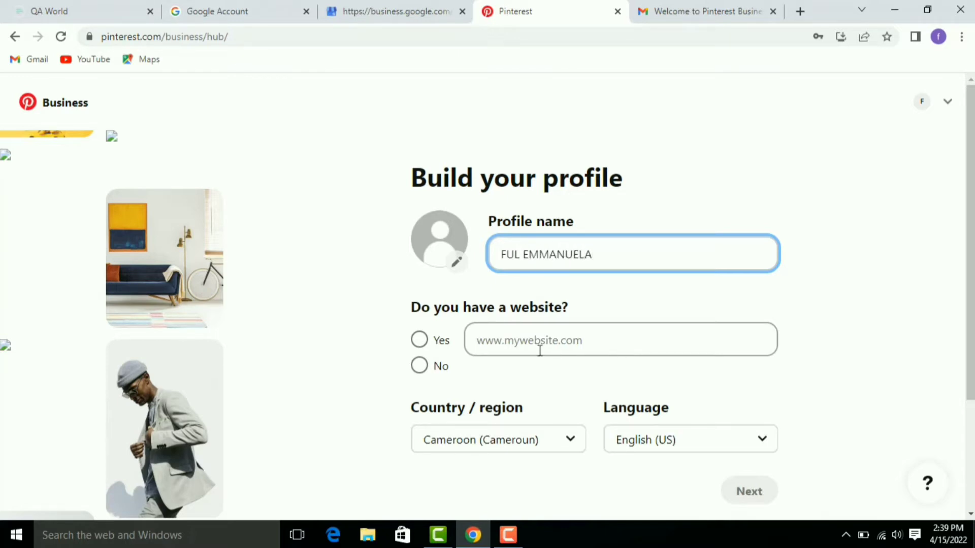
{"action": "type", "text": "LA"}
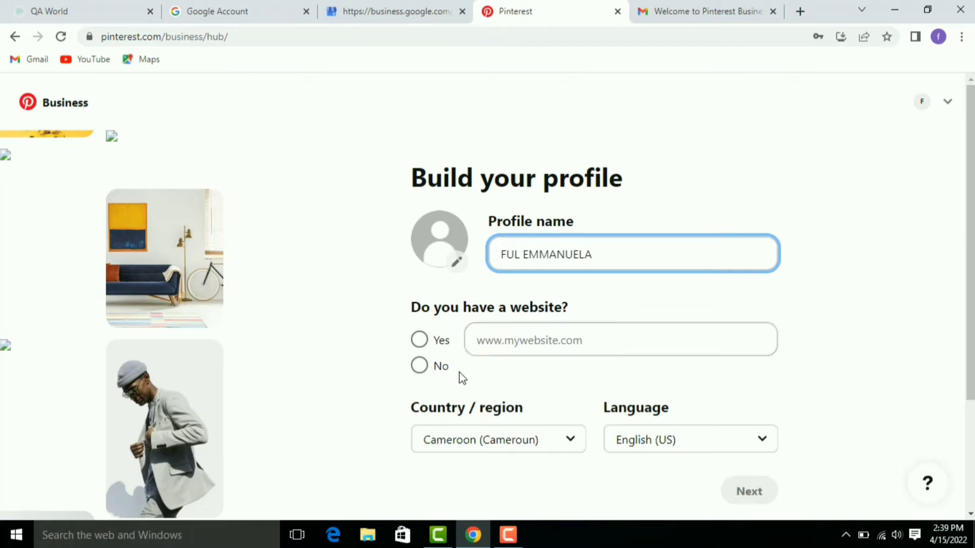
{"action": "left_click", "coordinate": [419, 376]}
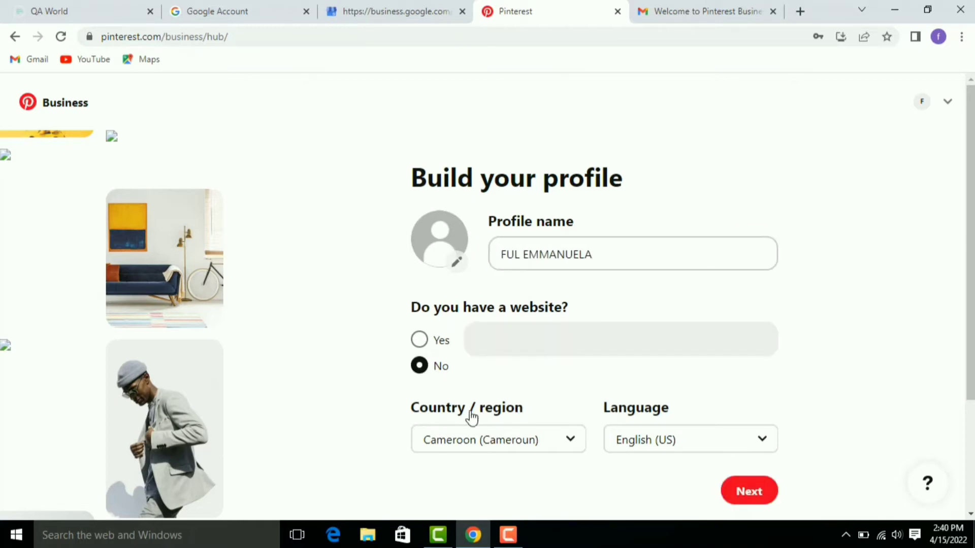
{"action": "left_click", "coordinate": [571, 450]}
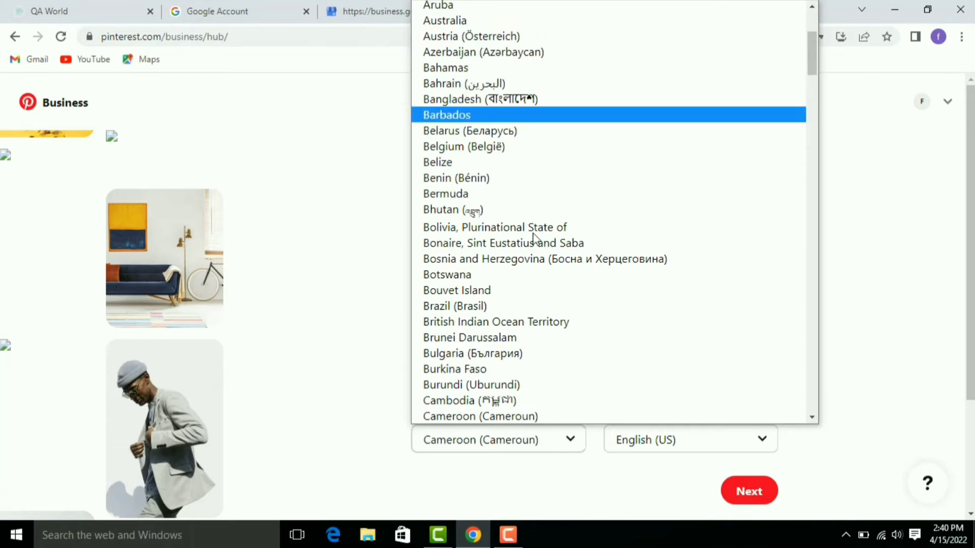
Step: Keep Cameroon as country and English (US) as language, then submit the profile step
{"action": "left_click", "coordinate": [534, 418]}
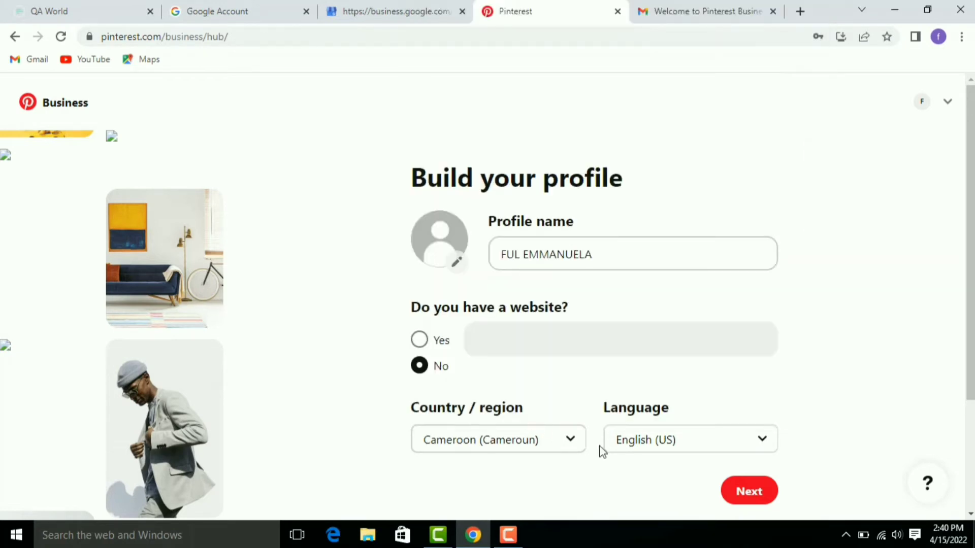
{"action": "left_click", "coordinate": [763, 442]}
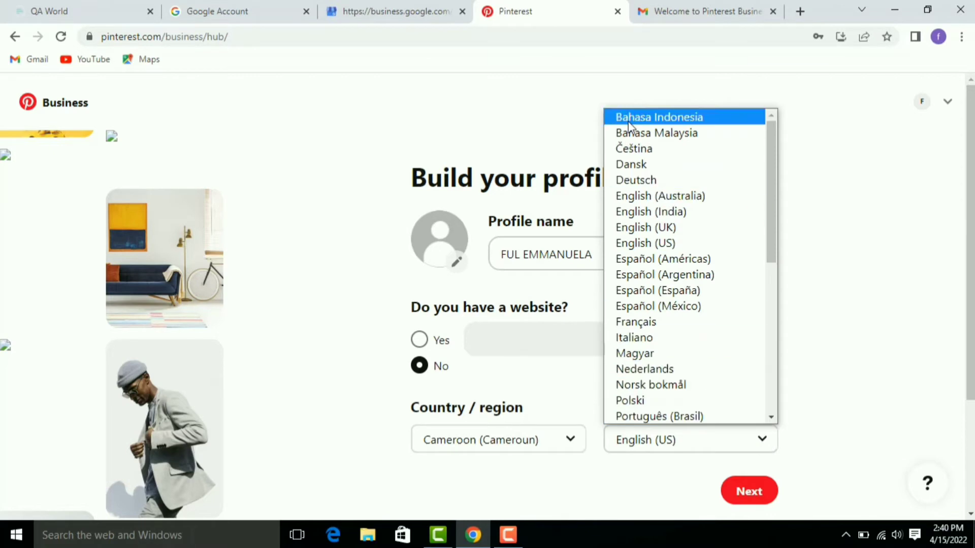
{"action": "left_click", "coordinate": [684, 248]}
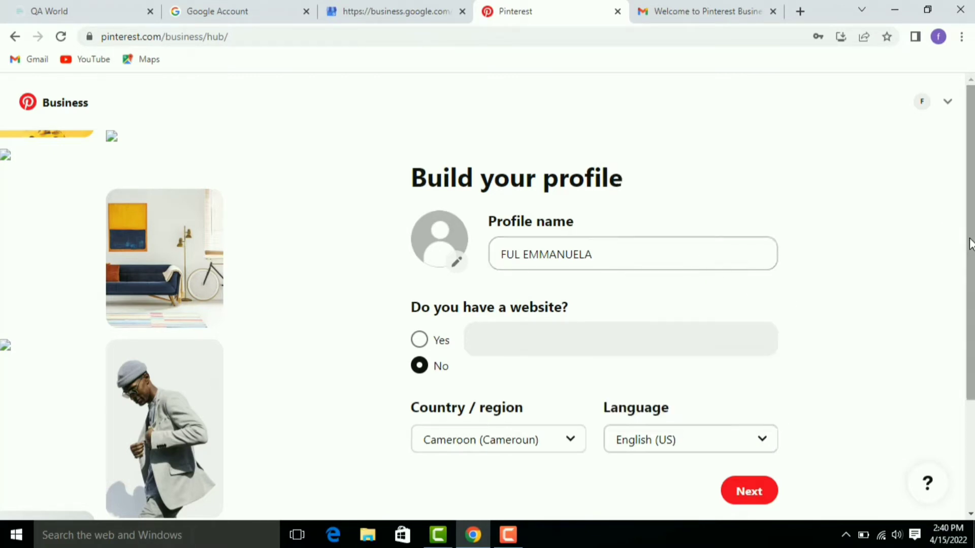
{"action": "scroll", "coordinate": [970, 243], "scroll_direction": "down", "scroll_amount": 3}
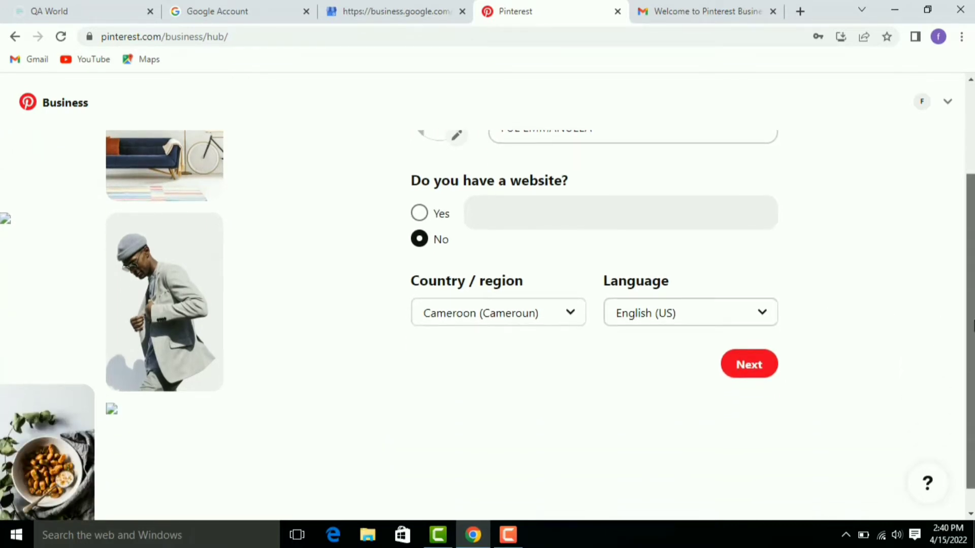
{"action": "scroll", "coordinate": [973, 257], "scroll_direction": "up", "scroll_amount": 3}
{"action": "scroll", "coordinate": [973, 257], "scroll_direction": "down", "scroll_amount": 3}
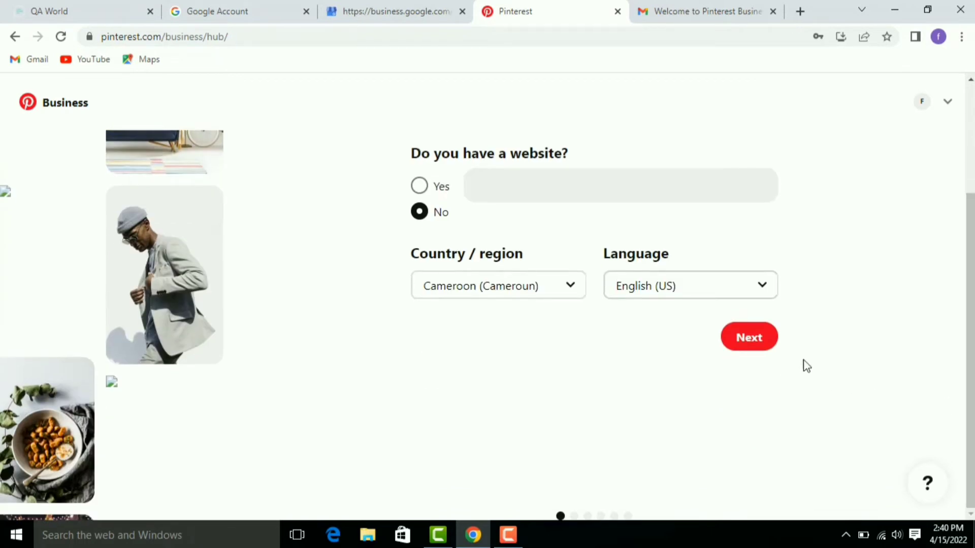
{"action": "left_click", "coordinate": [760, 350]}
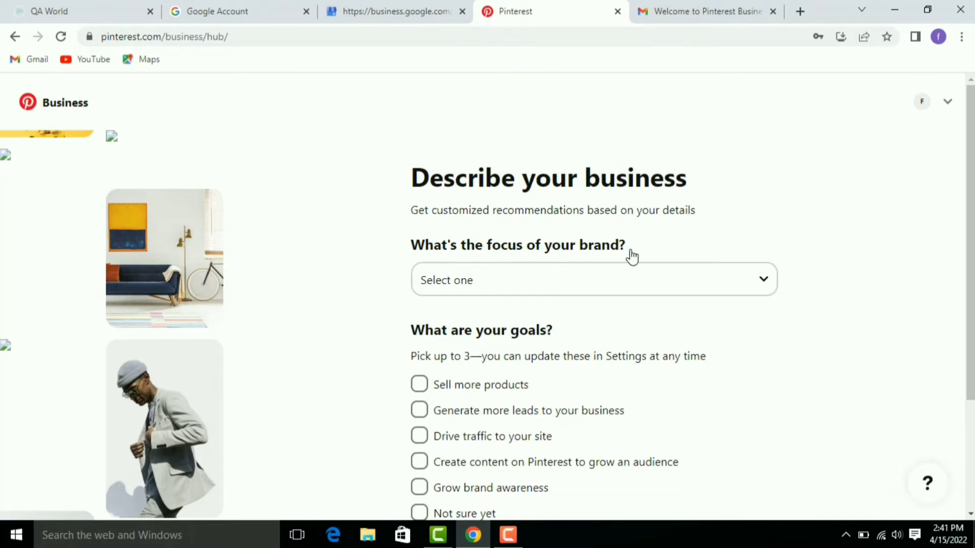
Step: Pick Education from the 'What's the focus of your brand?' dropdown
{"action": "left_click", "coordinate": [762, 283]}
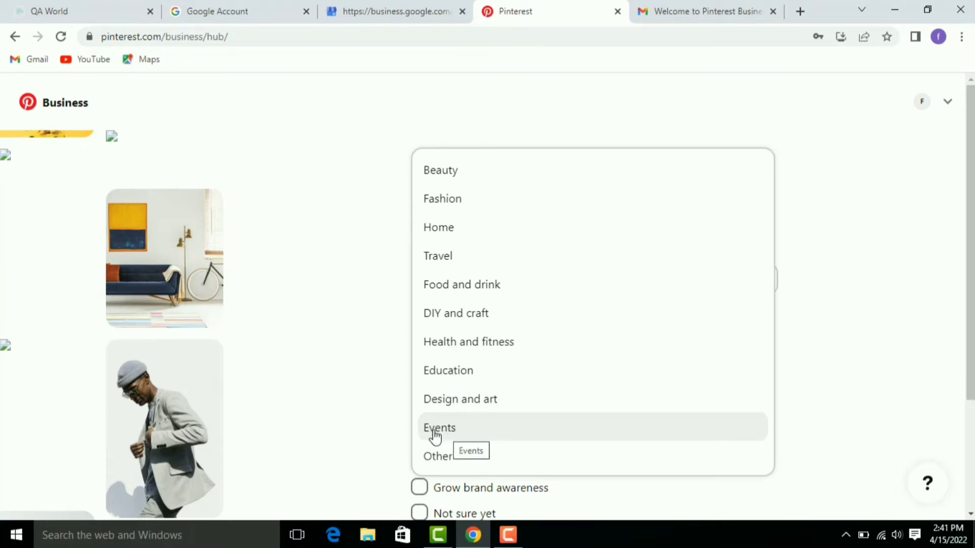
{"action": "left_click", "coordinate": [447, 378]}
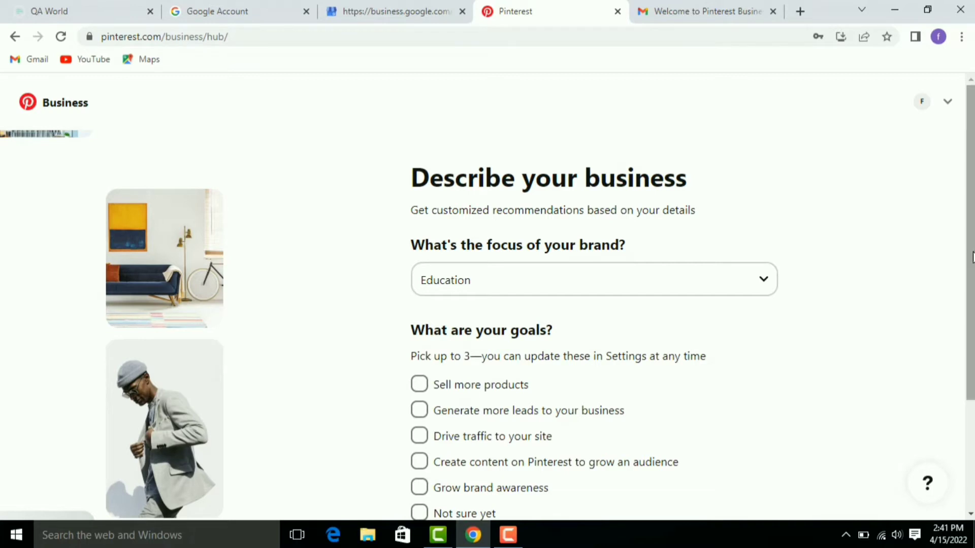
Step: Browse the business goals list without ticking any, then go back to the website and country step
{"action": "left_click_drag", "start_coordinate": [972, 256], "coordinate": [973, 263]}
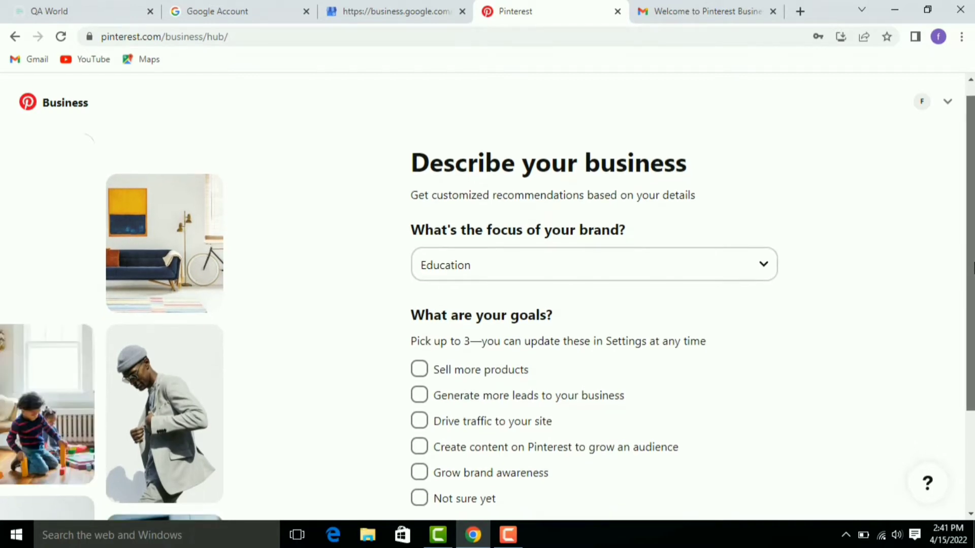
{"action": "scroll", "coordinate": [615, 276], "scroll_direction": "up", "scroll_amount": 1}
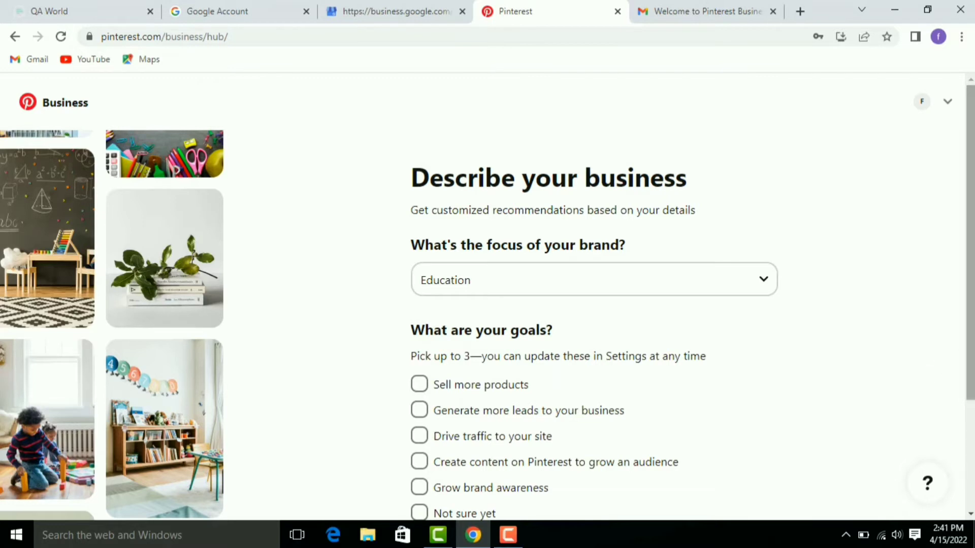
{"action": "scroll", "coordinate": [971, 333], "scroll_direction": "down", "scroll_amount": 1}
{"action": "scroll", "coordinate": [971, 332], "scroll_direction": "down", "scroll_amount": 1}
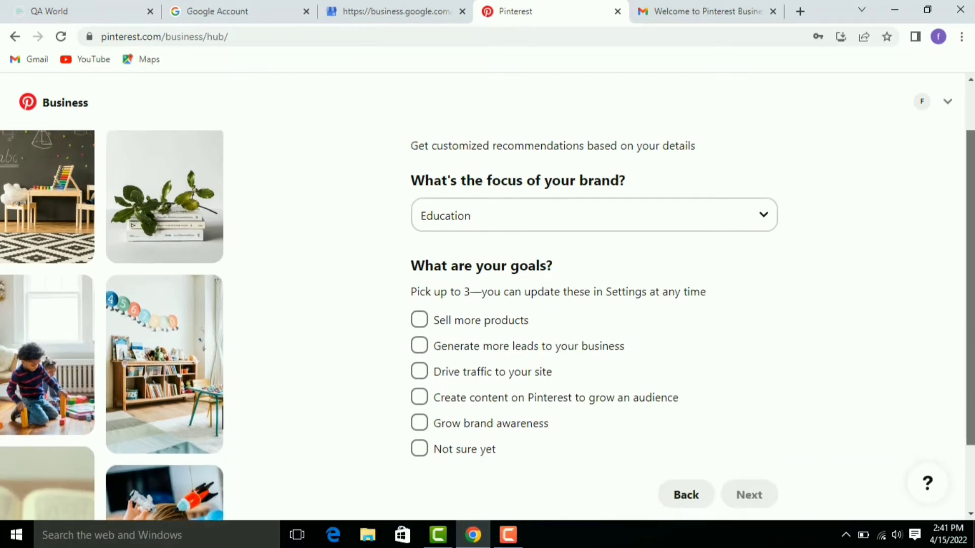
{"action": "scroll", "coordinate": [971, 333], "scroll_direction": "up", "scroll_amount": 1}
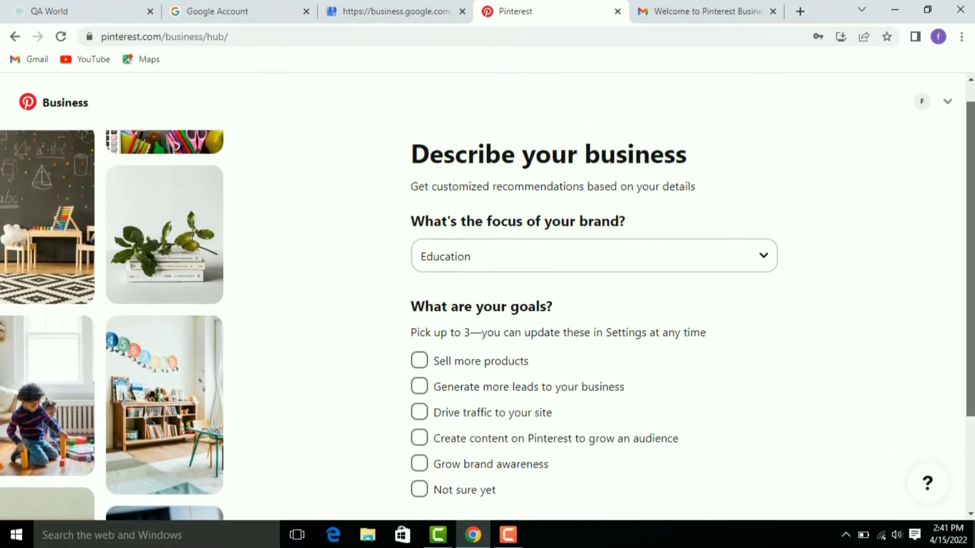
{"action": "scroll", "coordinate": [971, 333], "scroll_direction": "up", "scroll_amount": 1}
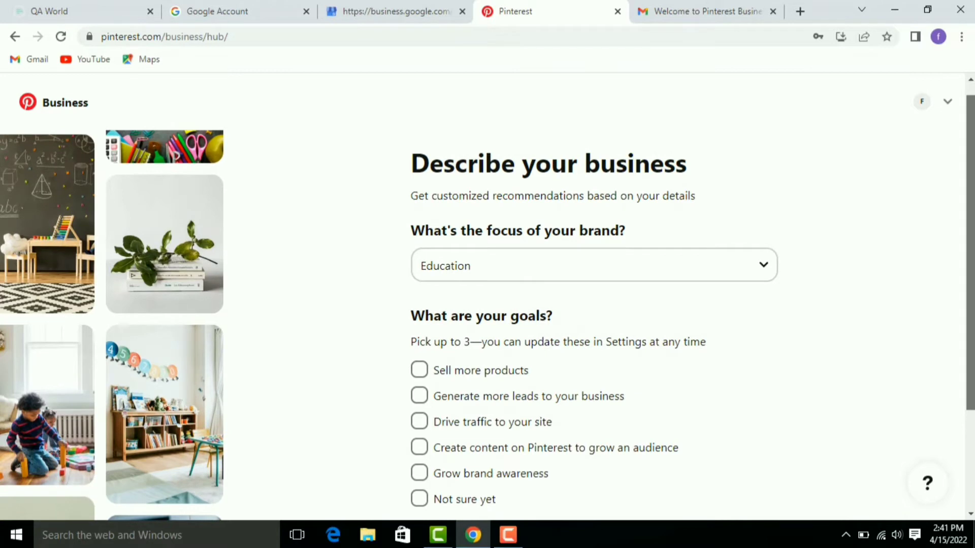
{"action": "scroll", "coordinate": [487, 308], "scroll_direction": "down", "scroll_amount": 2}
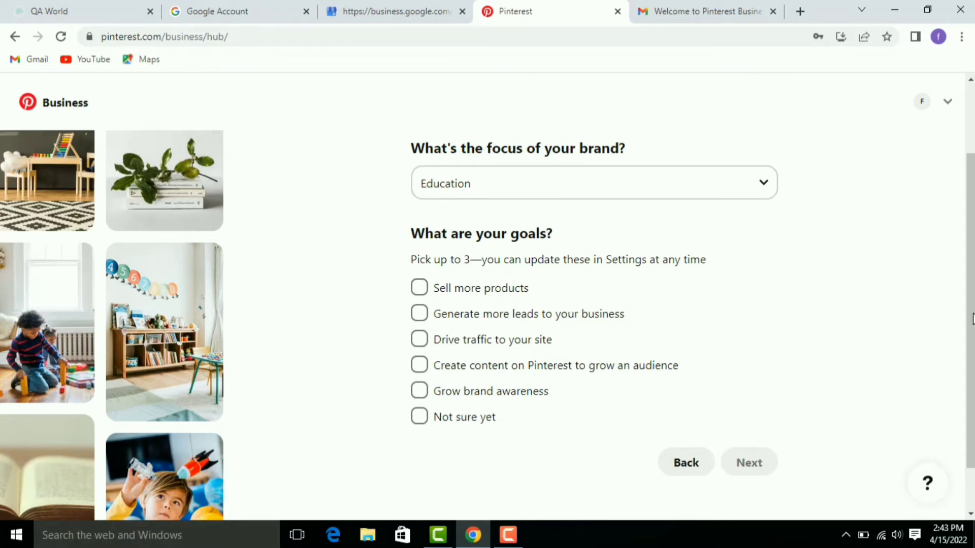
{"action": "scroll", "coordinate": [972, 319], "scroll_direction": "down", "scroll_amount": 1}
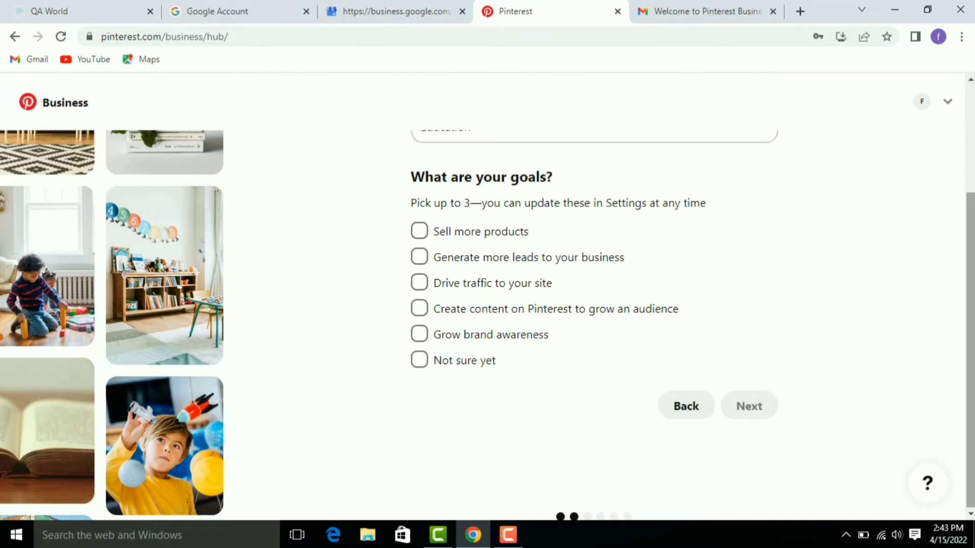
{"action": "scroll", "coordinate": [756, 449], "scroll_direction": "up", "scroll_amount": 2}
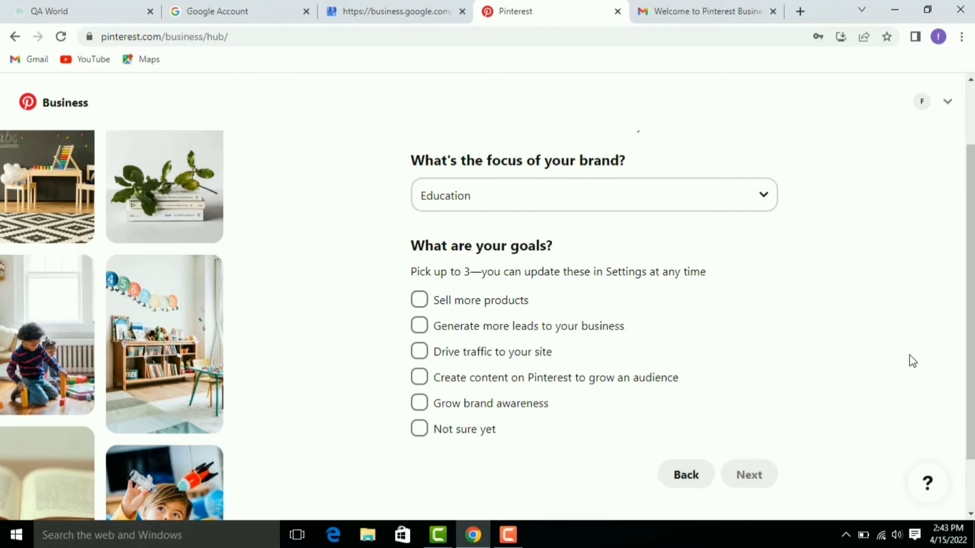
{"action": "scroll", "coordinate": [971, 330], "scroll_direction": "down", "scroll_amount": 1}
{"action": "scroll", "coordinate": [970, 331], "scroll_direction": "down", "scroll_amount": 1}
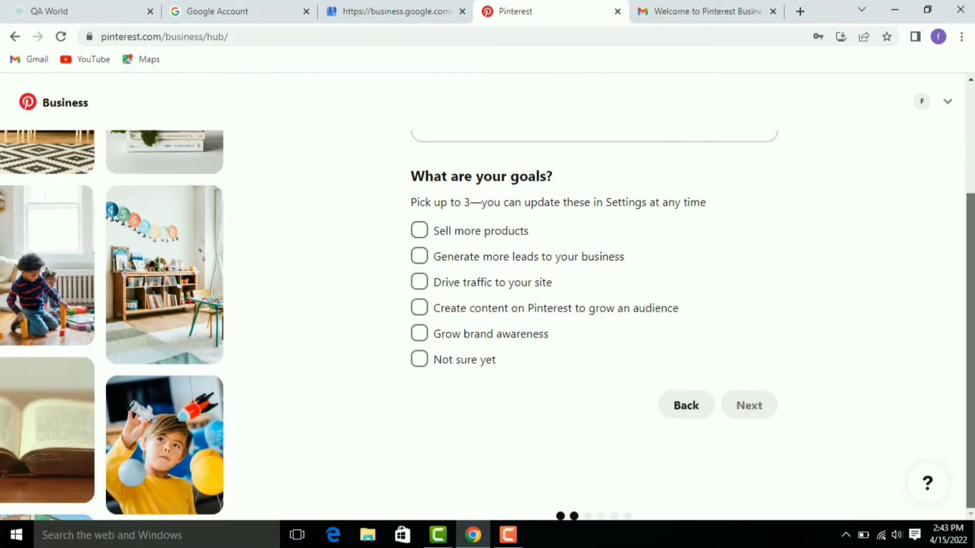
{"action": "left_click", "coordinate": [684, 412]}
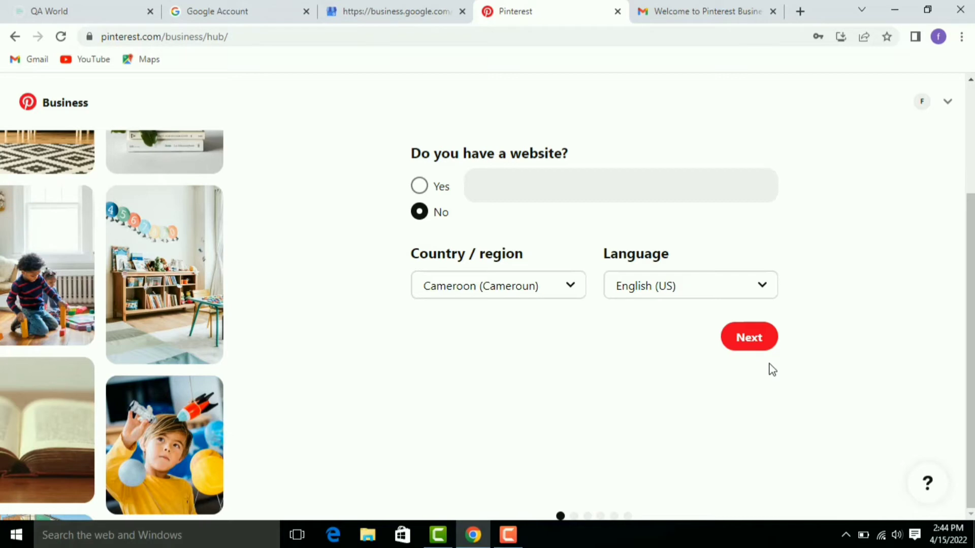
Step: Answer Yes for website with the pasted YouTube channel link, keeping Cameroon and English (US)
{"action": "left_click", "coordinate": [420, 187]}
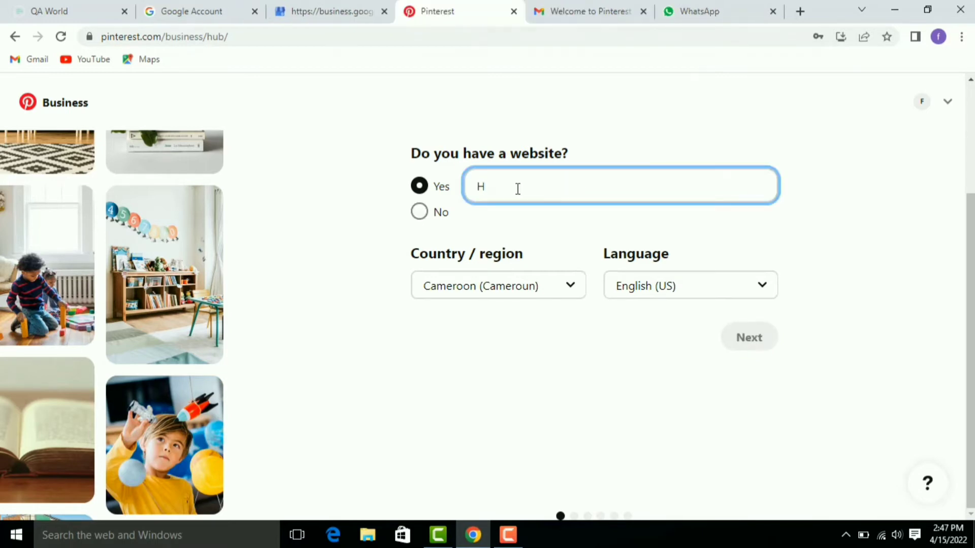
{"action": "key", "text": "BackSpace"}
{"action": "type", "text": "https://youtube.com/channel/USC4aOLiL8KqmVORzTYVRsTg"}
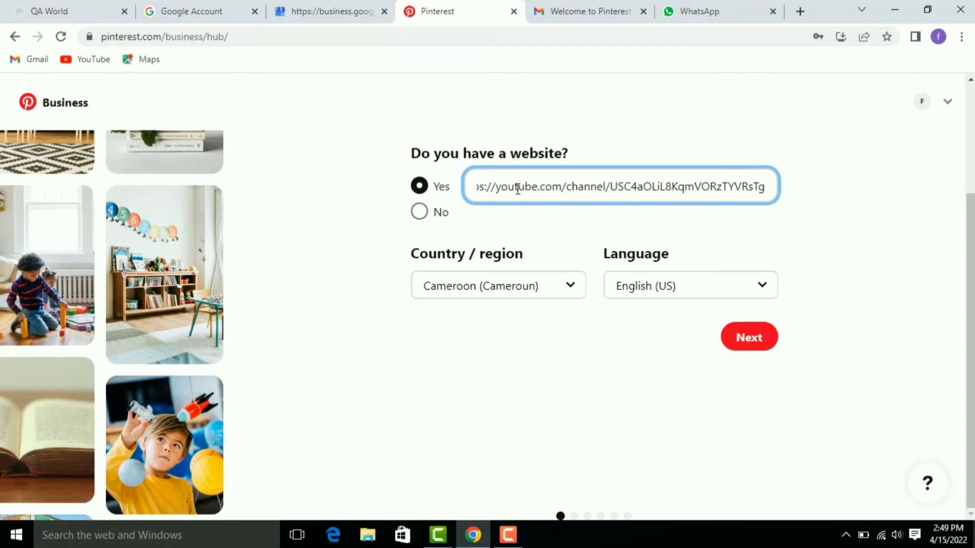
{"action": "left_click", "coordinate": [567, 287]}
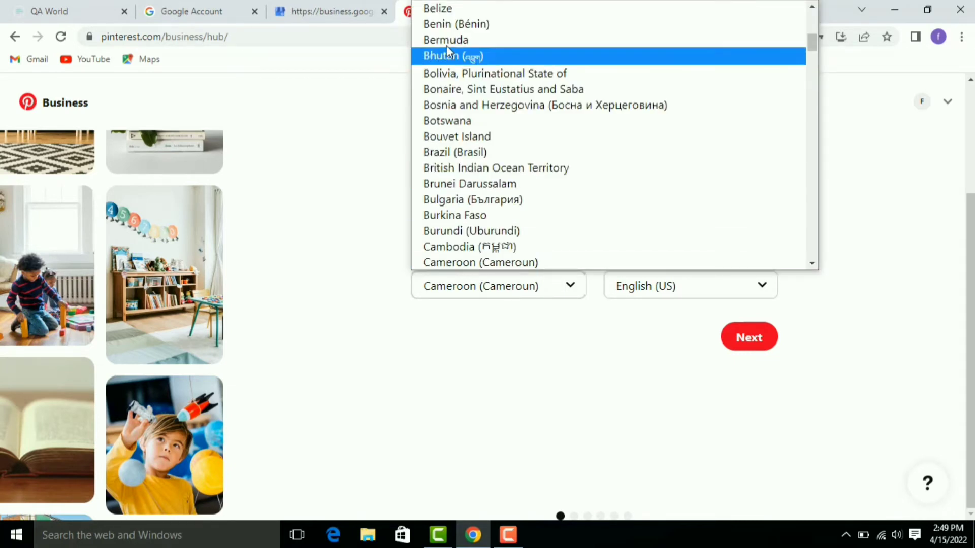
{"action": "left_click", "coordinate": [473, 259]}
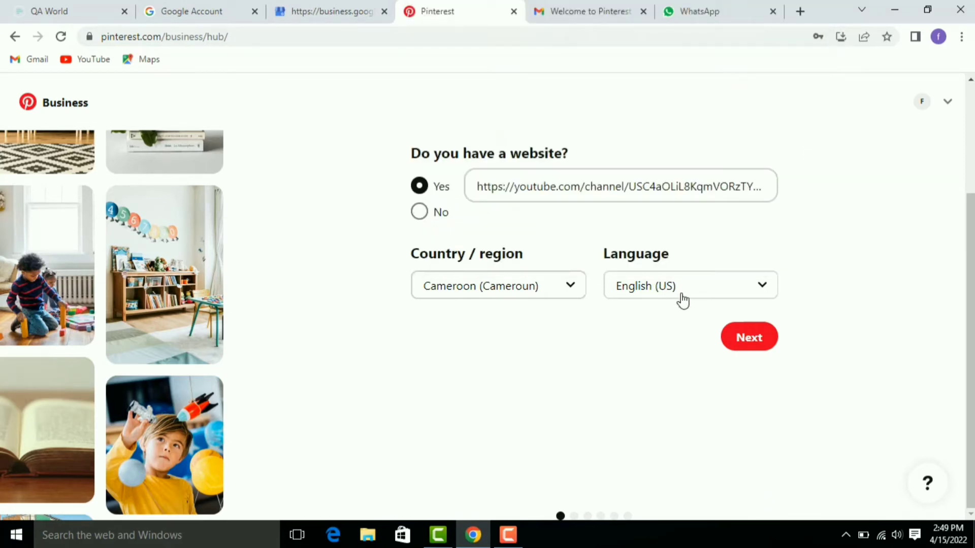
{"action": "left_click", "coordinate": [763, 287]}
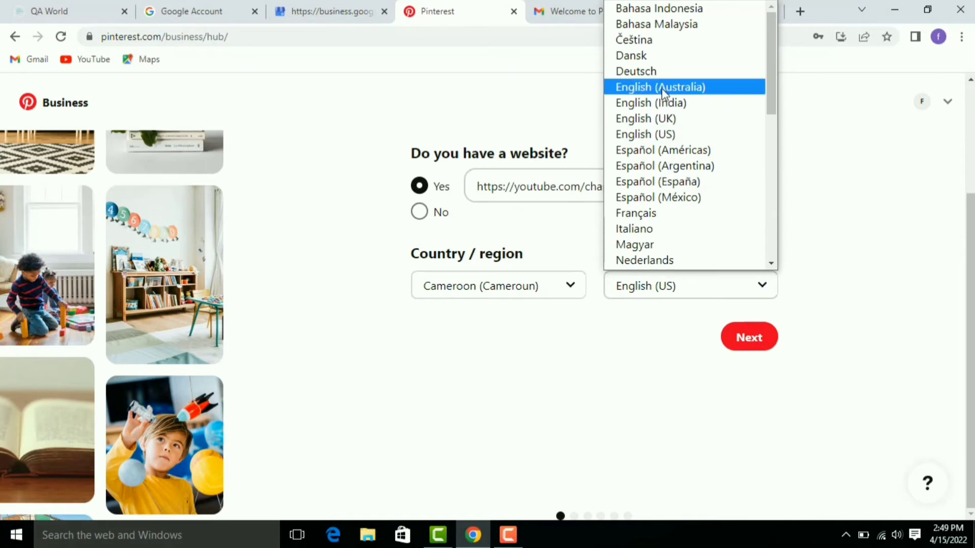
{"action": "left_click", "coordinate": [682, 133]}
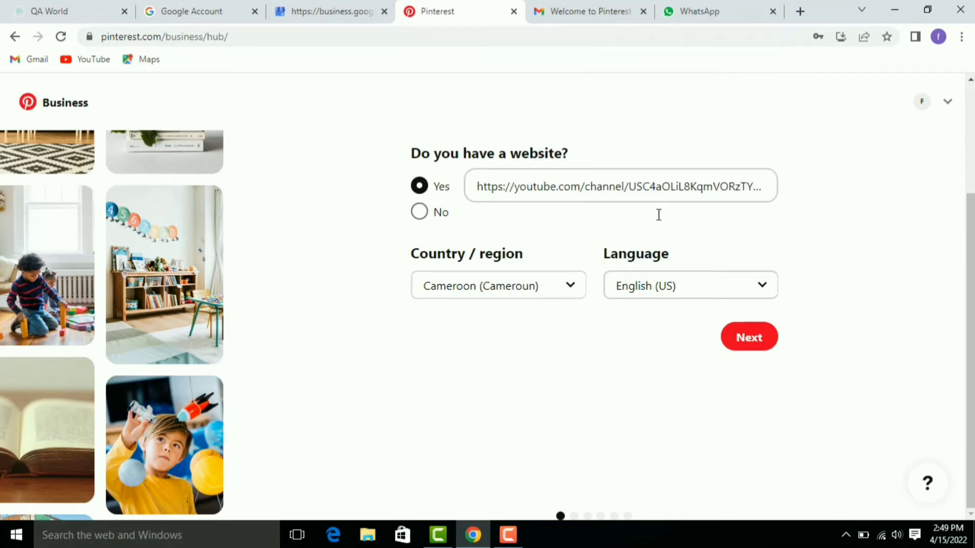
{"action": "left_click", "coordinate": [745, 339]}
Step: Choose Publisher or Media as the business type and continue to the advertising question
{"action": "left_click", "coordinate": [749, 338]}
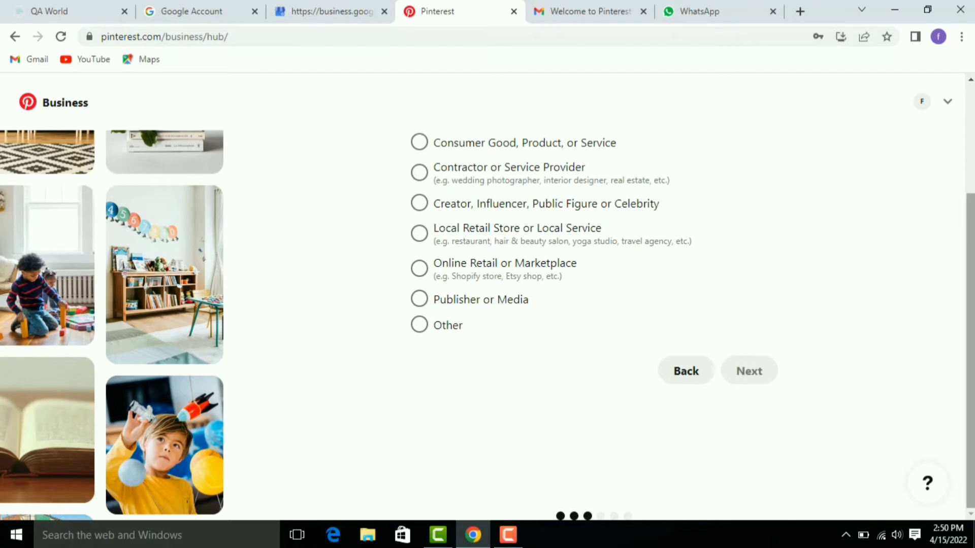
{"action": "left_click_drag", "start_coordinate": [972, 242], "coordinate": [967, 145]}
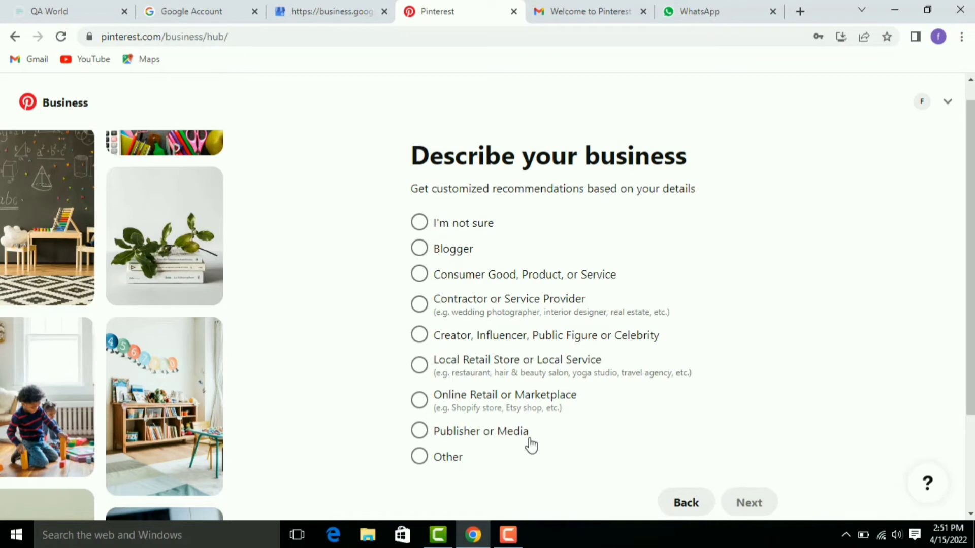
{"action": "scroll", "coordinate": [433, 468], "scroll_direction": "down", "scroll_amount": 1}
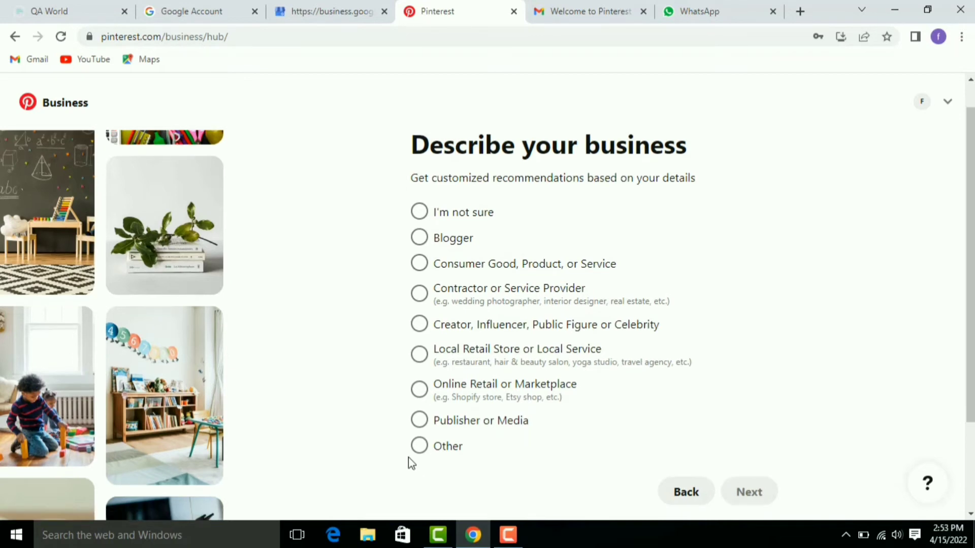
{"action": "left_click", "coordinate": [424, 425]}
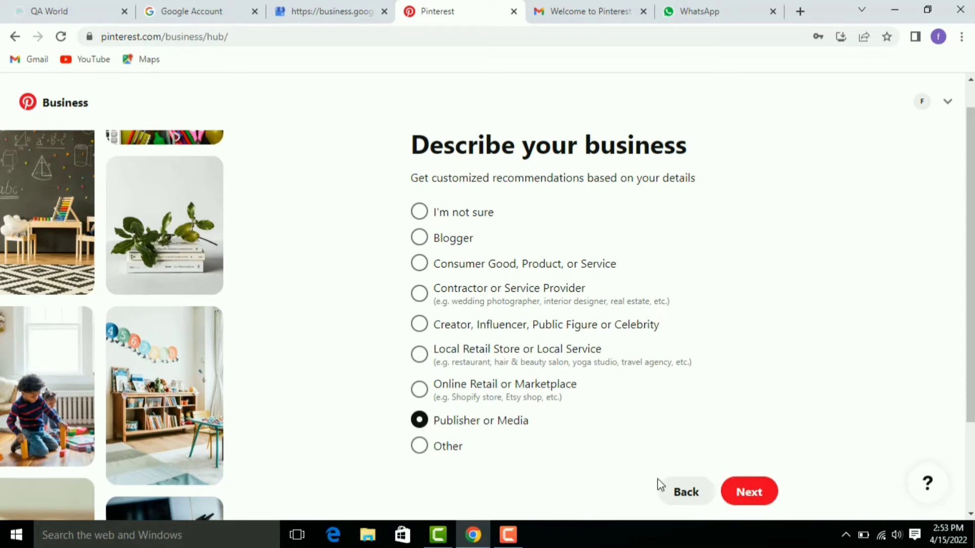
{"action": "left_click", "coordinate": [750, 493]}
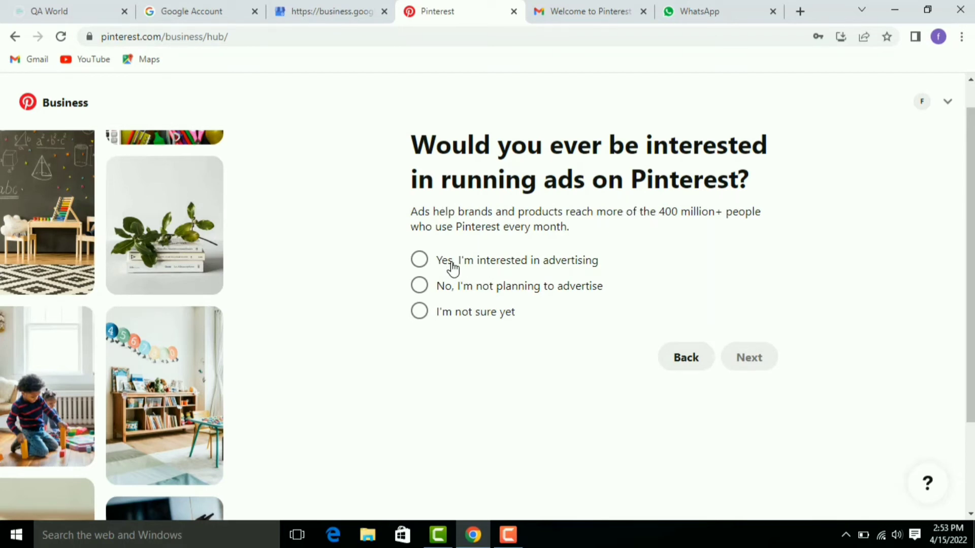
Step: Answer yes to being interested in advertising and finish the setup questions
{"action": "left_click", "coordinate": [420, 262]}
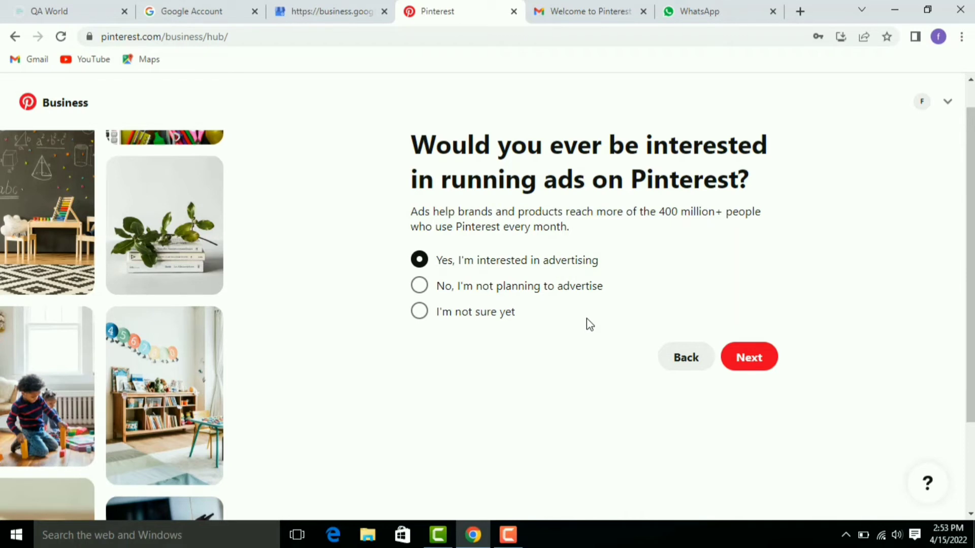
{"action": "left_click", "coordinate": [746, 367]}
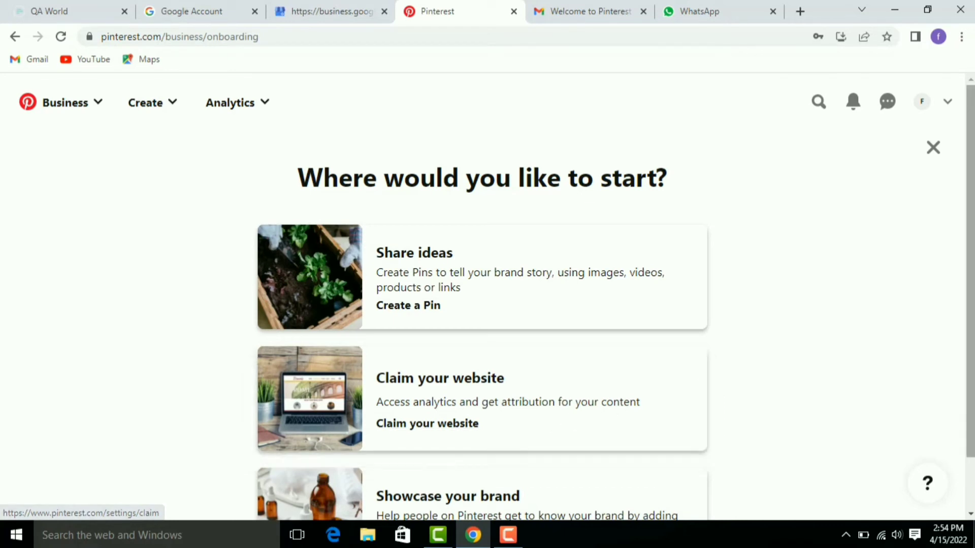
{"action": "scroll", "coordinate": [969, 315], "scroll_direction": "down", "scroll_amount": 2}
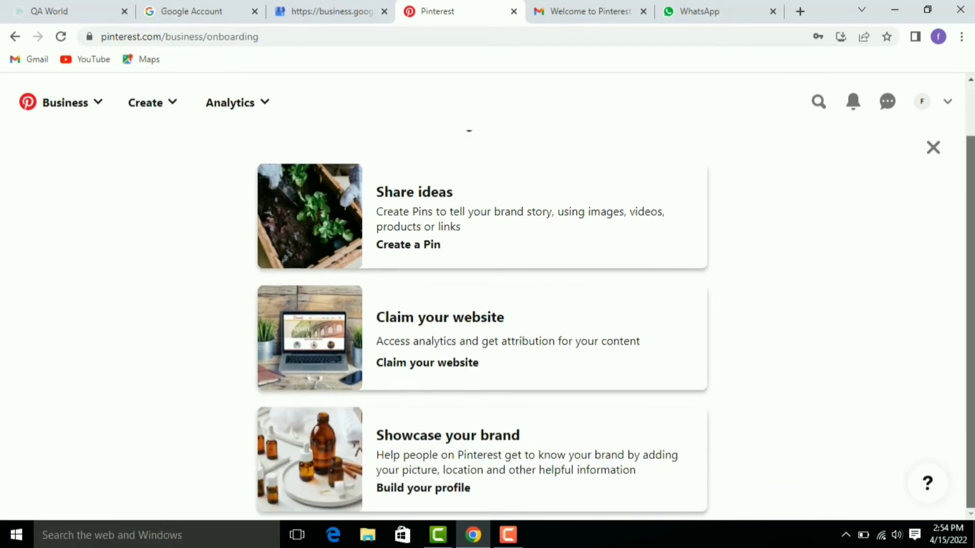
{"action": "scroll", "coordinate": [964, 381], "scroll_direction": "up", "scroll_amount": 2}
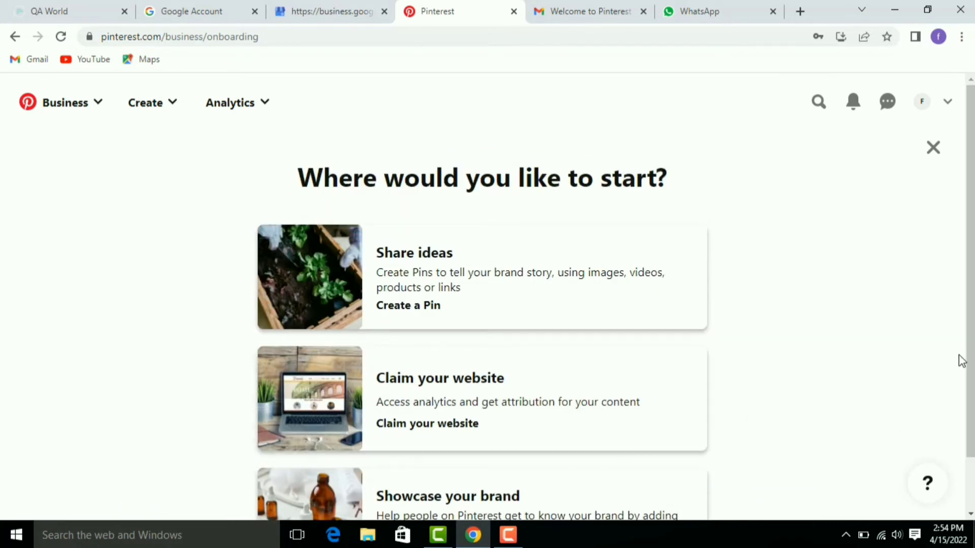
{"action": "scroll", "coordinate": [970, 330], "scroll_direction": "down", "scroll_amount": 2}
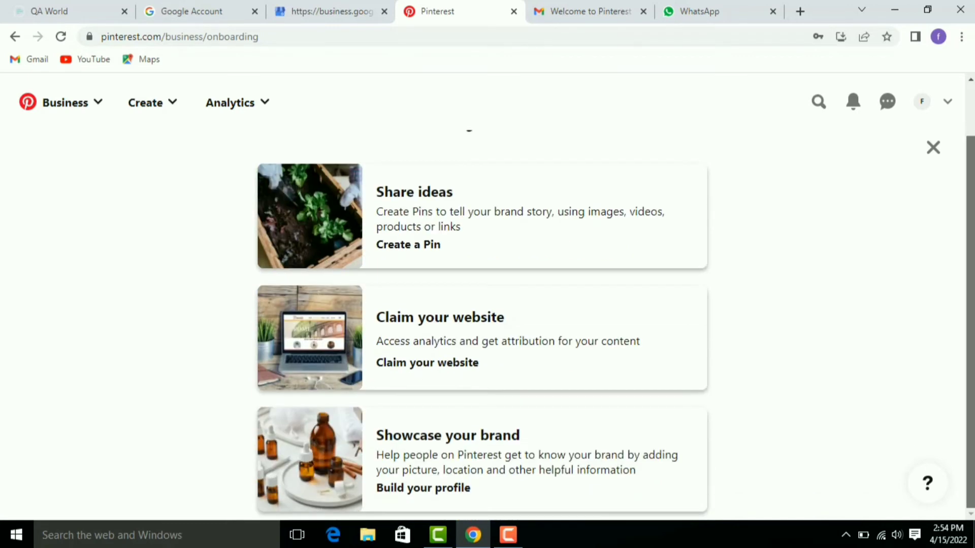
{"action": "scroll", "coordinate": [718, 516], "scroll_direction": "up", "scroll_amount": 2}
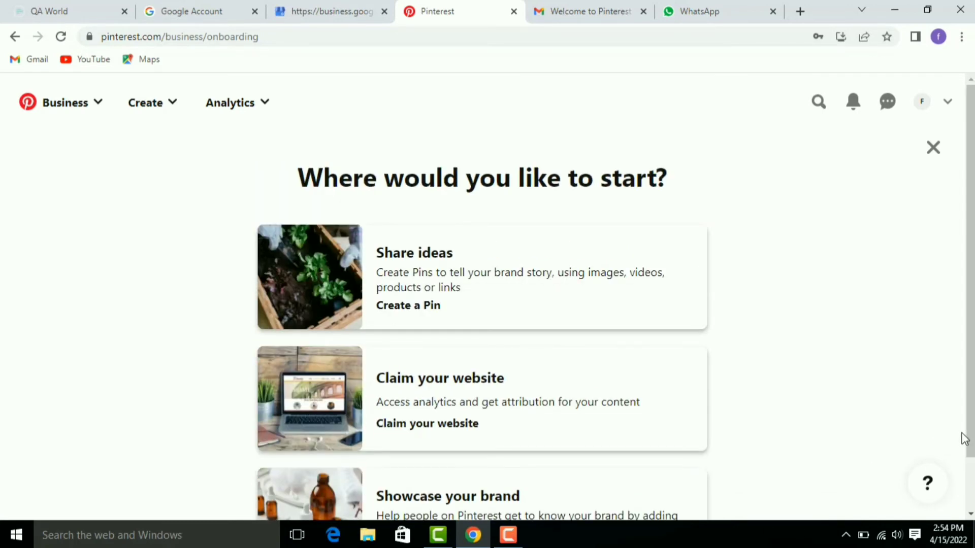
{"action": "scroll", "coordinate": [969, 420], "scroll_direction": "down", "scroll_amount": 2}
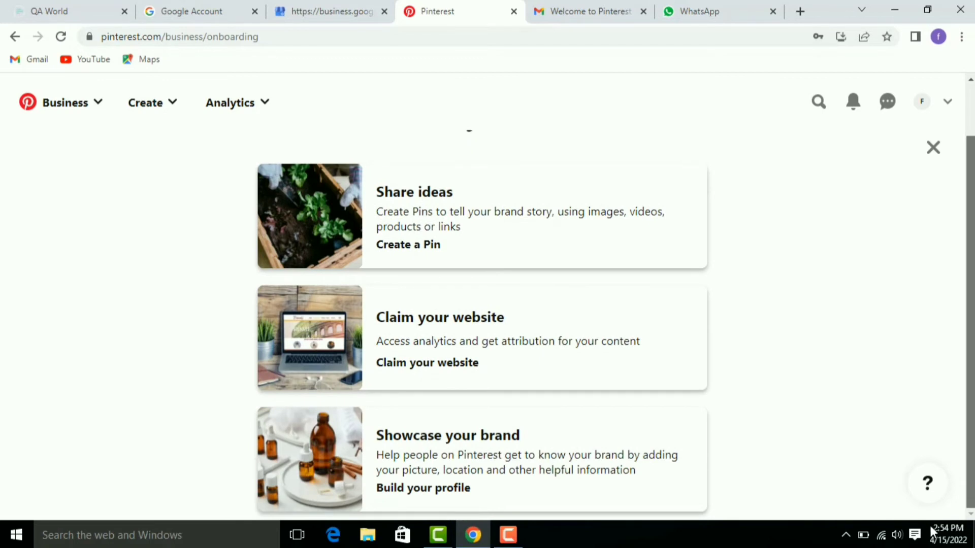
{"action": "scroll", "coordinate": [860, 537], "scroll_direction": "up", "scroll_amount": 2}
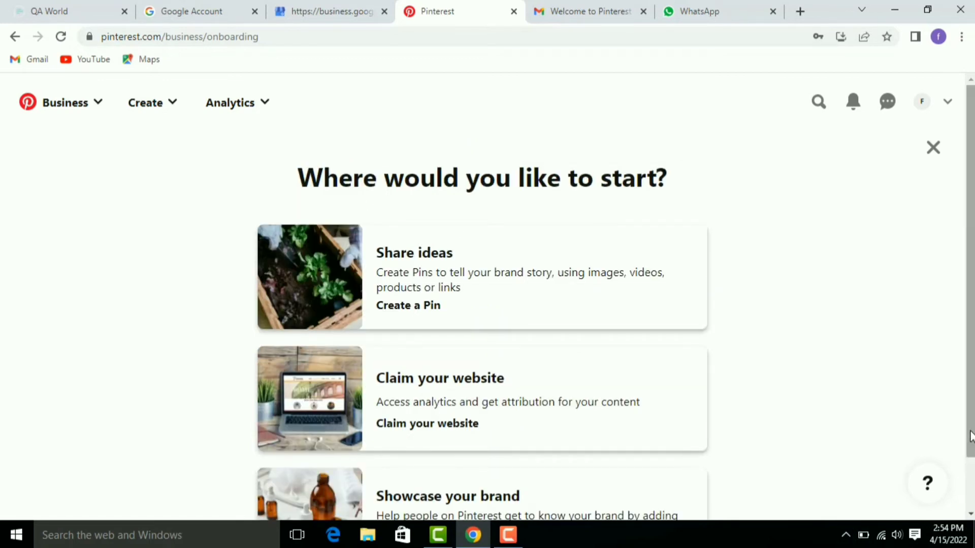
{"action": "scroll", "coordinate": [970, 472], "scroll_direction": "down", "scroll_amount": 2}
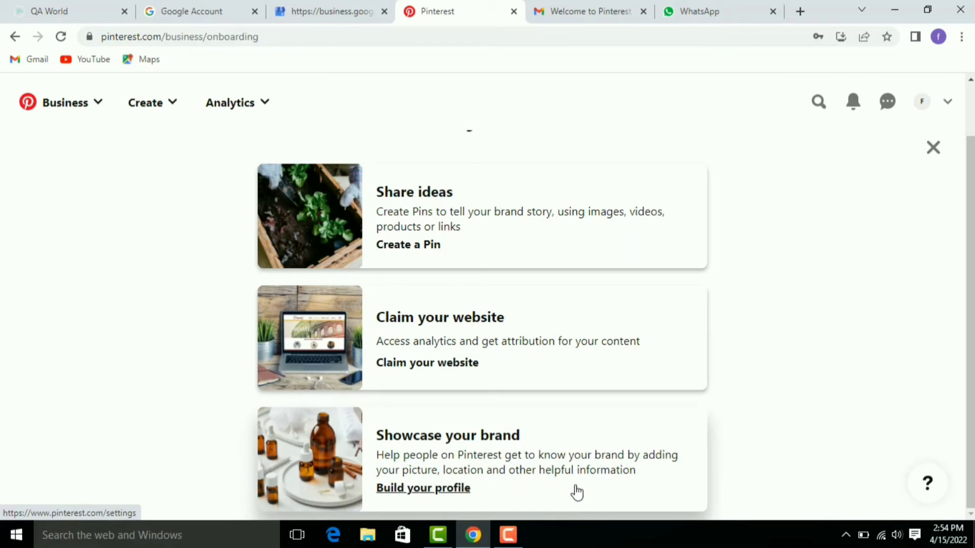
Step: Start building the business profile under Showcase your brand and place the cursor in the empty About field
{"action": "left_click", "coordinate": [465, 437]}
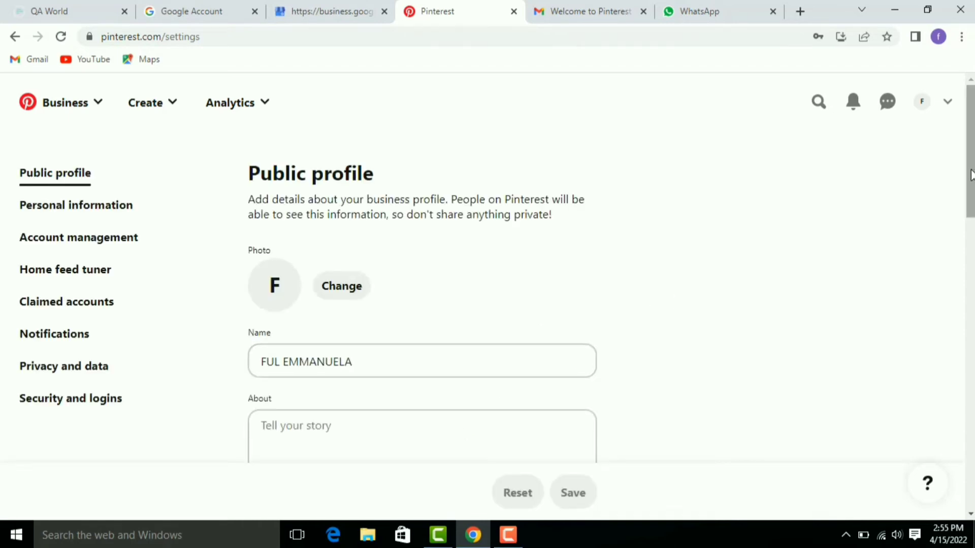
{"action": "scroll", "coordinate": [422, 305], "scroll_direction": "down", "scroll_amount": 3}
{"action": "scroll", "coordinate": [422, 305], "scroll_direction": "up", "scroll_amount": 3}
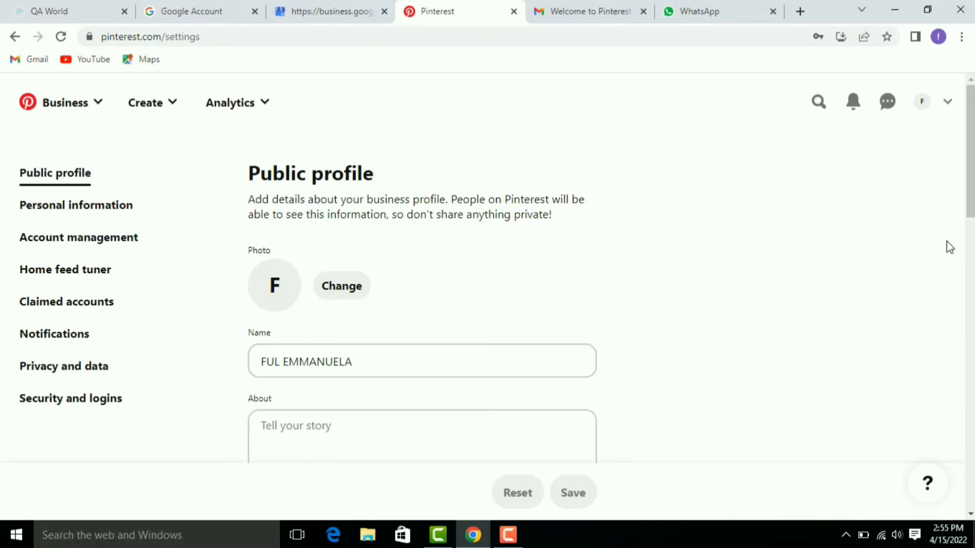
{"action": "left_click_drag", "start_coordinate": [970, 206], "coordinate": [970, 264]}
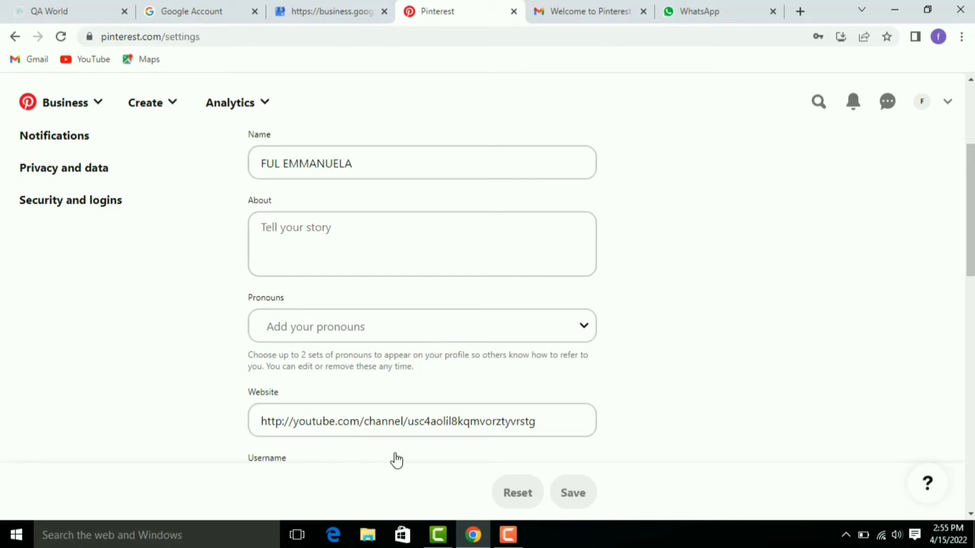
{"action": "left_click", "coordinate": [281, 234]}
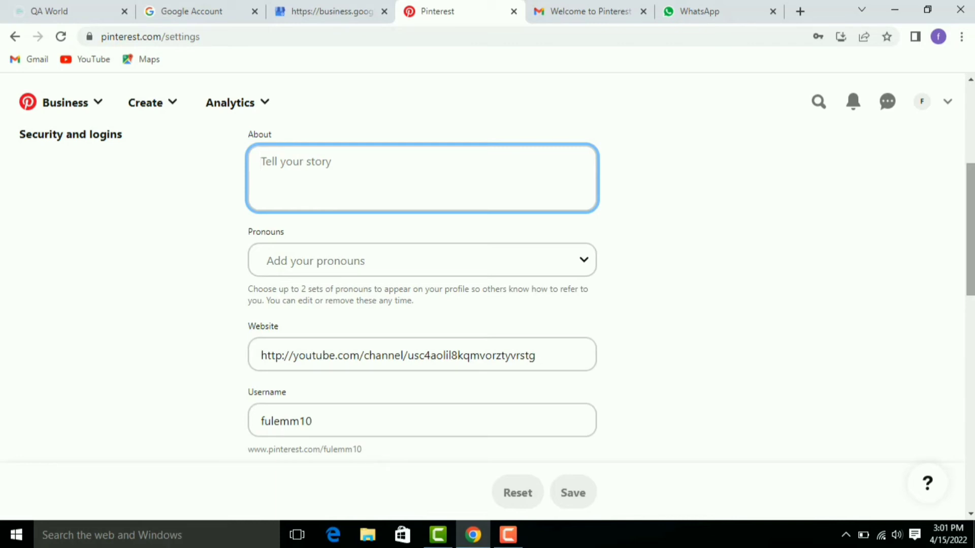
Step: Enter the About text 'This is a website where you can learn how to make money online, Get inspirations and also learn how to do professional task'
{"action": "type", "text": "This "}
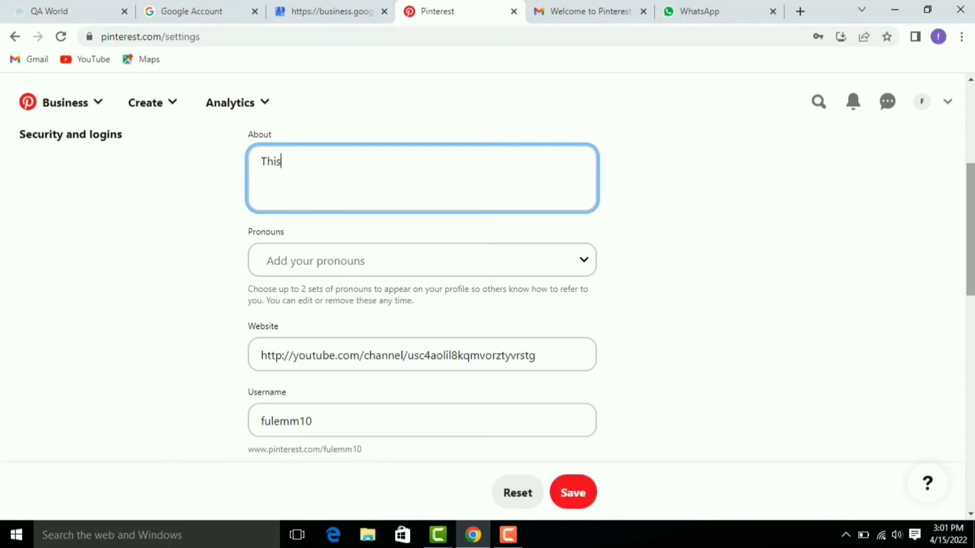
{"action": "type", "text": "is a website wher"}
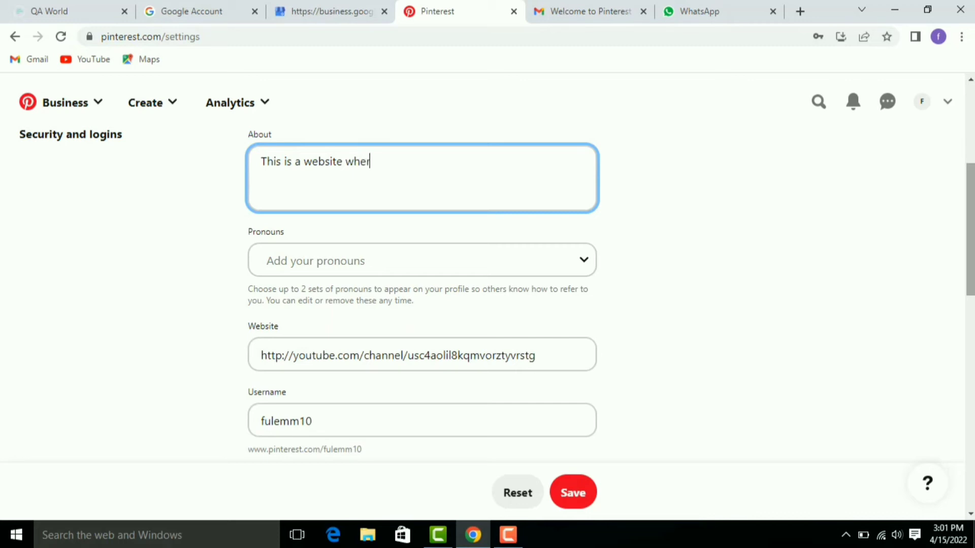
{"action": "type", "text": "e you can learn h"}
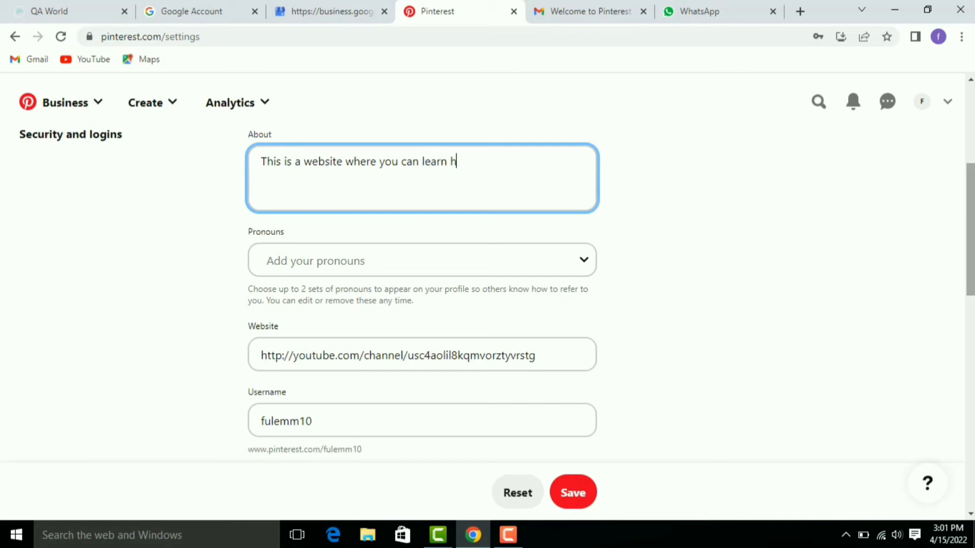
{"action": "type", "text": "ow to make money "}
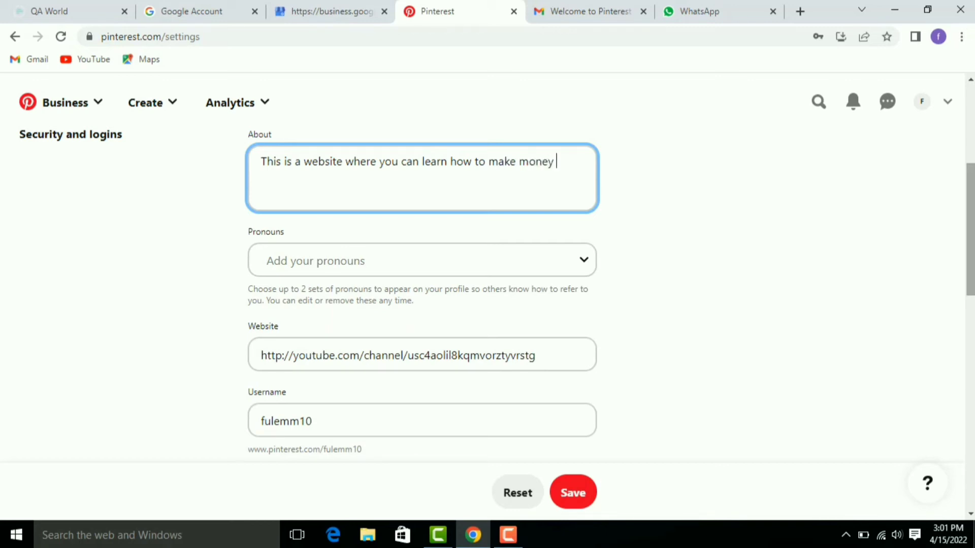
{"action": "type", "text": "online"}
{"action": "type", "text": ", Get inspirati"}
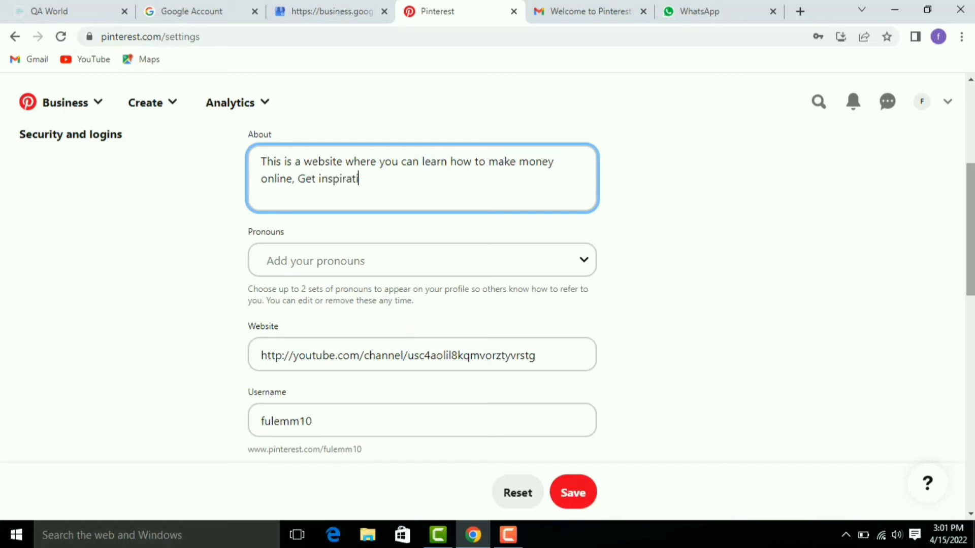
{"action": "type", "text": "ons and also learn h"}
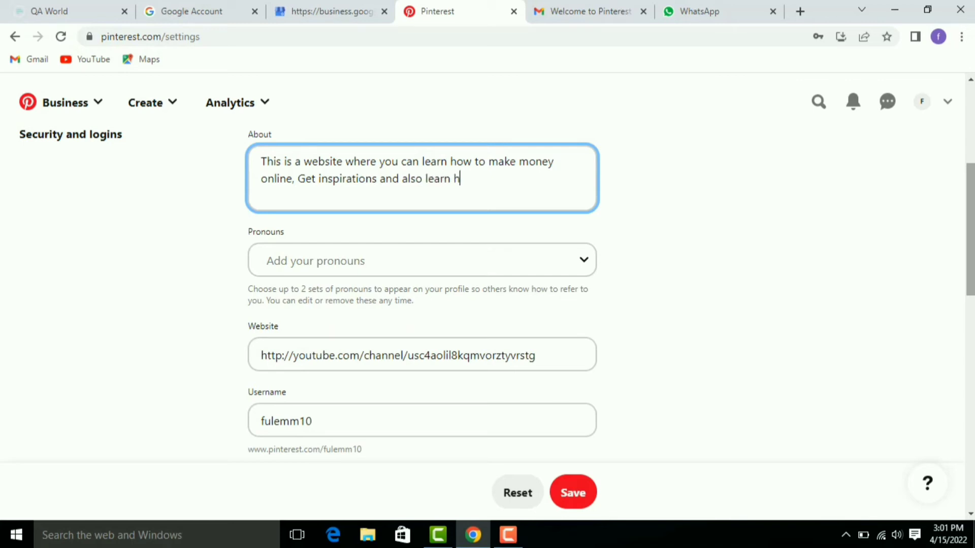
{"action": "type", "text": "ow to do professio"}
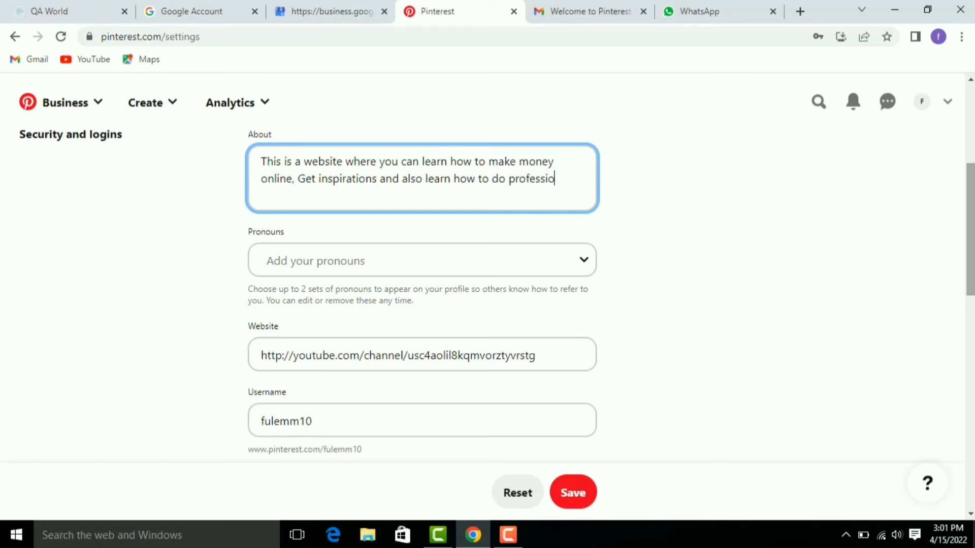
{"action": "type", "text": "nal task"}
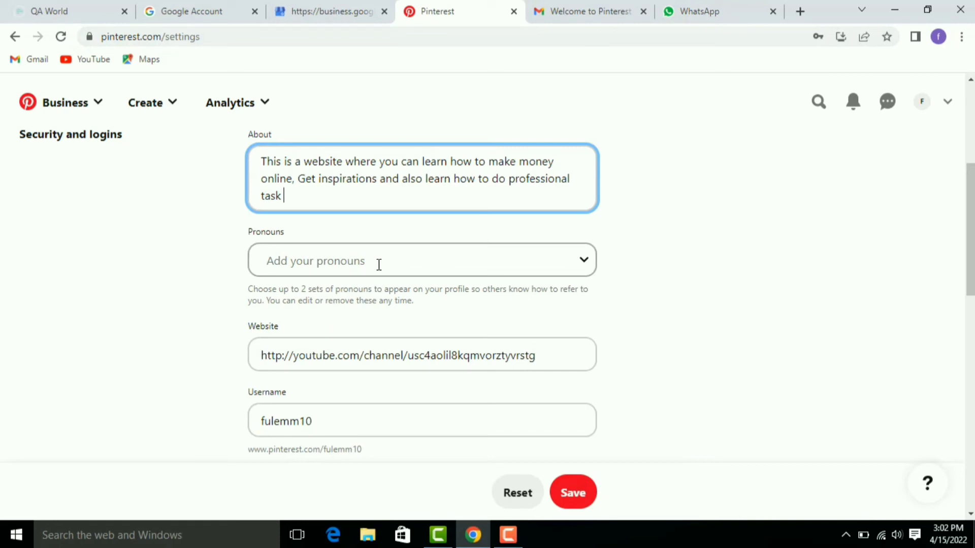
{"action": "left_click", "coordinate": [773, 331]}
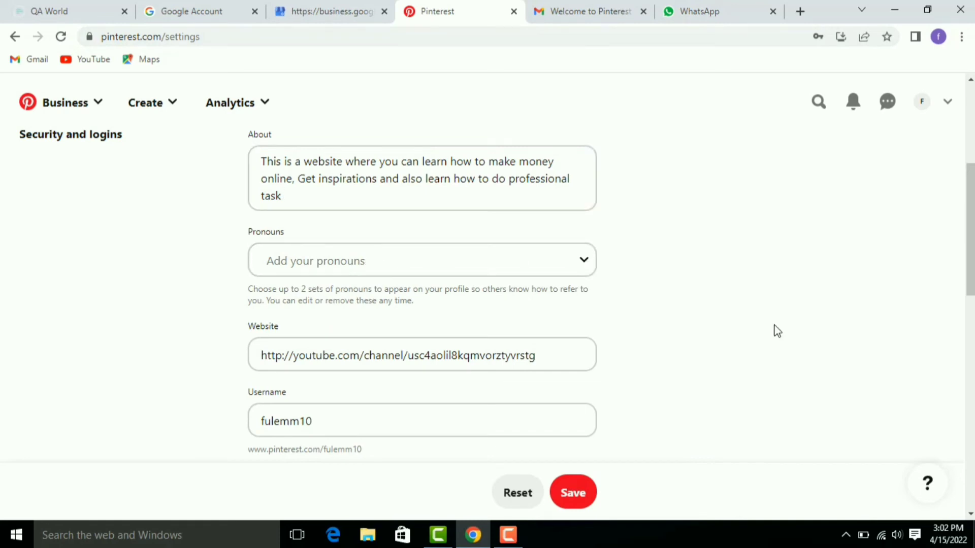
Step: Replace the username's trailing digit with the new username ending in 'lemmanuela'
{"action": "left_click", "coordinate": [321, 428]}
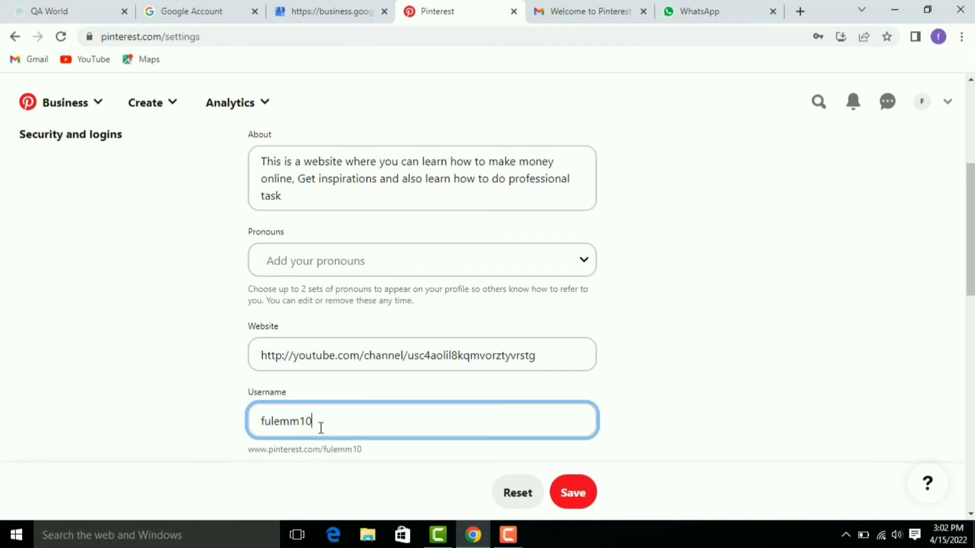
{"action": "key", "text": "BackSpace"}
{"action": "key", "text": "BackSpace"}
{"action": "key", "text": "BackSpace"}
{"action": "key", "text": "BackSpace"}
{"action": "key", "text": "BackSpace"}
{"action": "key", "text": "BackSpace"}
{"action": "type", "text": "lemmanuela"}
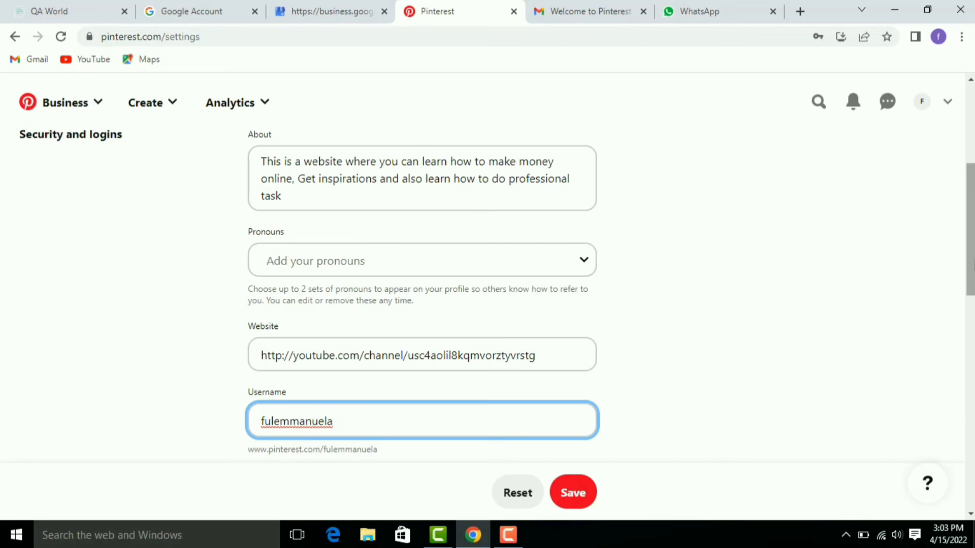
{"action": "scroll", "coordinate": [487, 295], "scroll_direction": "down", "scroll_amount": 3}
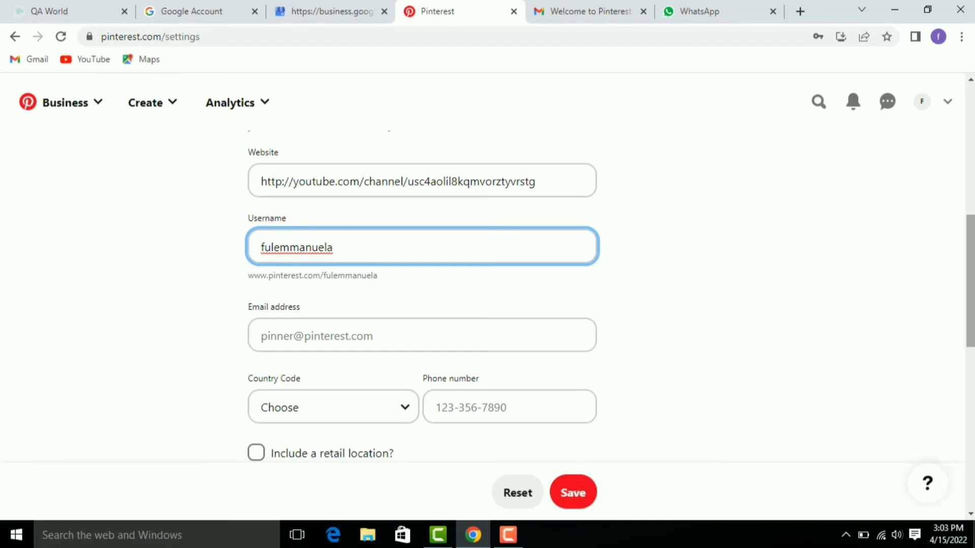
Step: Enter the contact's Gmail email address in the Email address field
{"action": "left_click", "coordinate": [346, 343]}
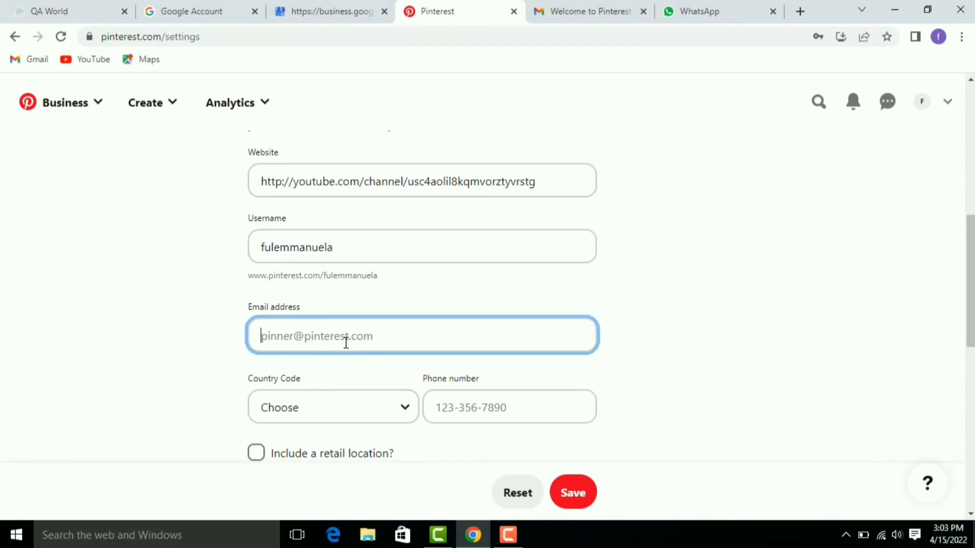
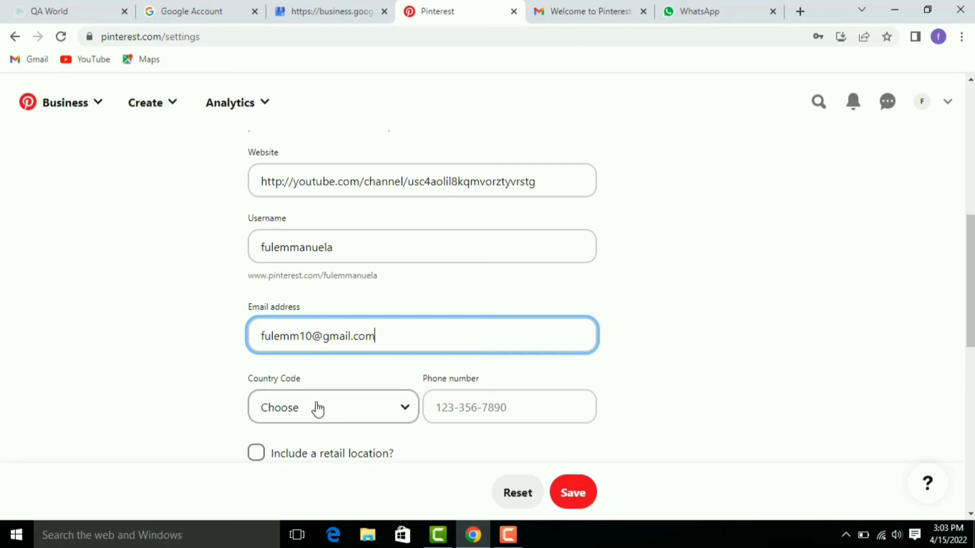
Step: Set the country code to Cameroon (+237) and save the public profile
{"action": "left_click", "coordinate": [377, 418]}
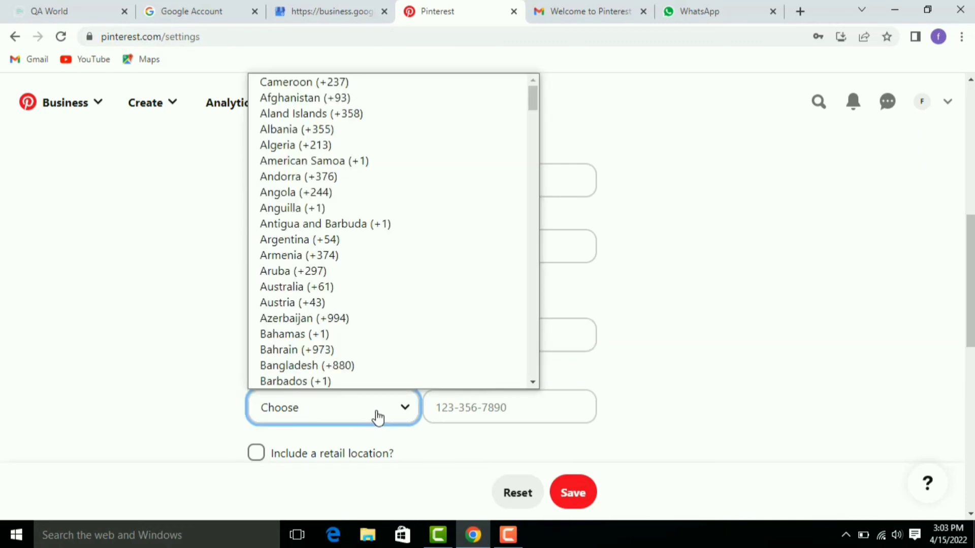
{"action": "left_click", "coordinate": [387, 88]}
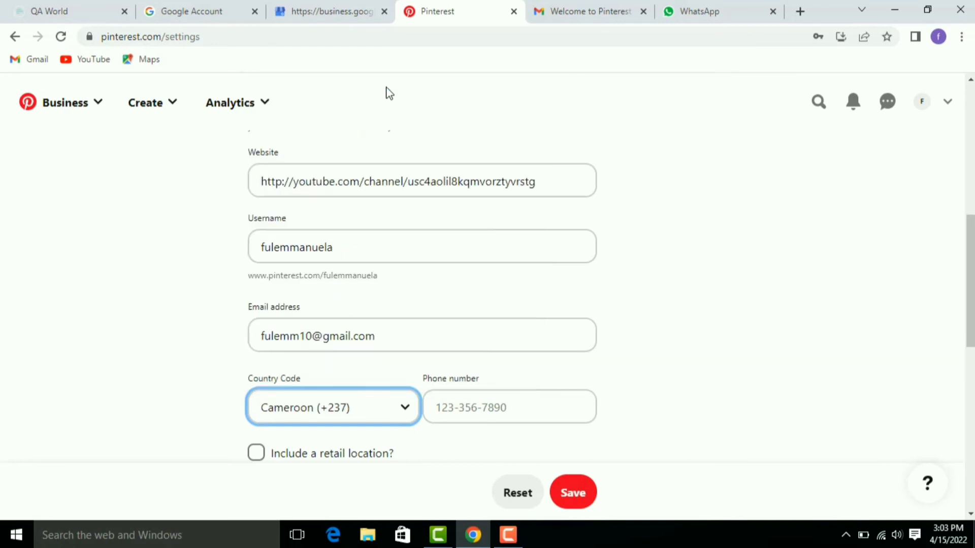
{"action": "left_click", "coordinate": [441, 404]}
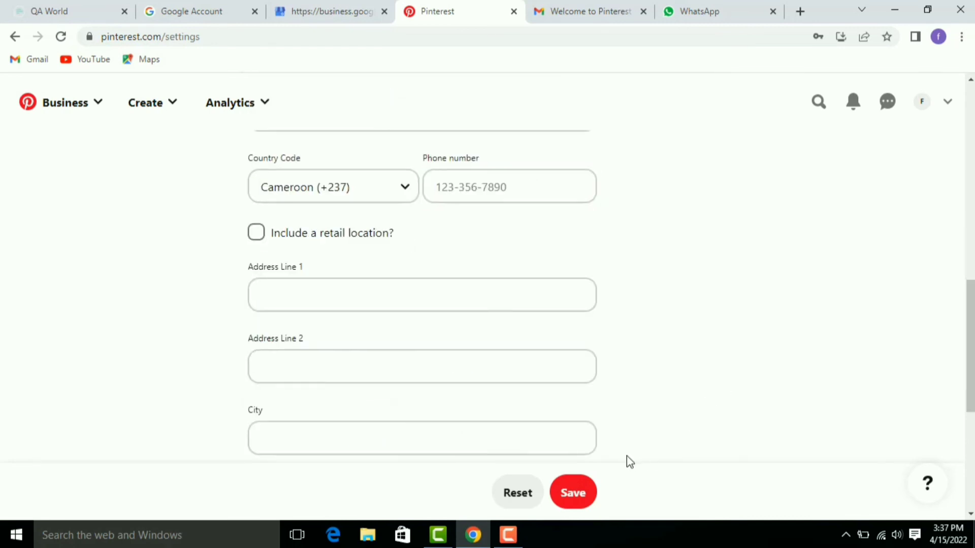
{"action": "left_click", "coordinate": [572, 495]}
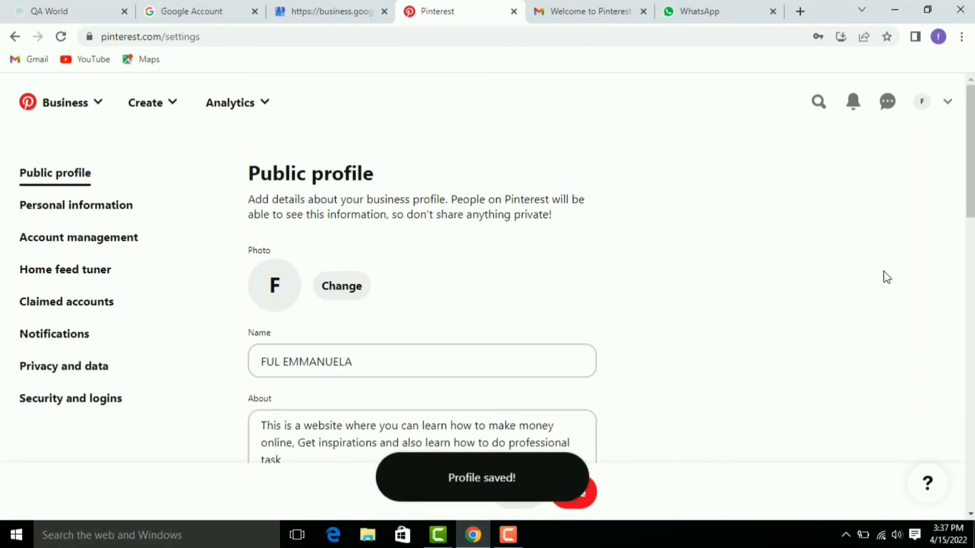
Step: Open Claimed accounts settings, start a website claim, then dismiss the claim options dialog
{"action": "left_click", "coordinate": [38, 304]}
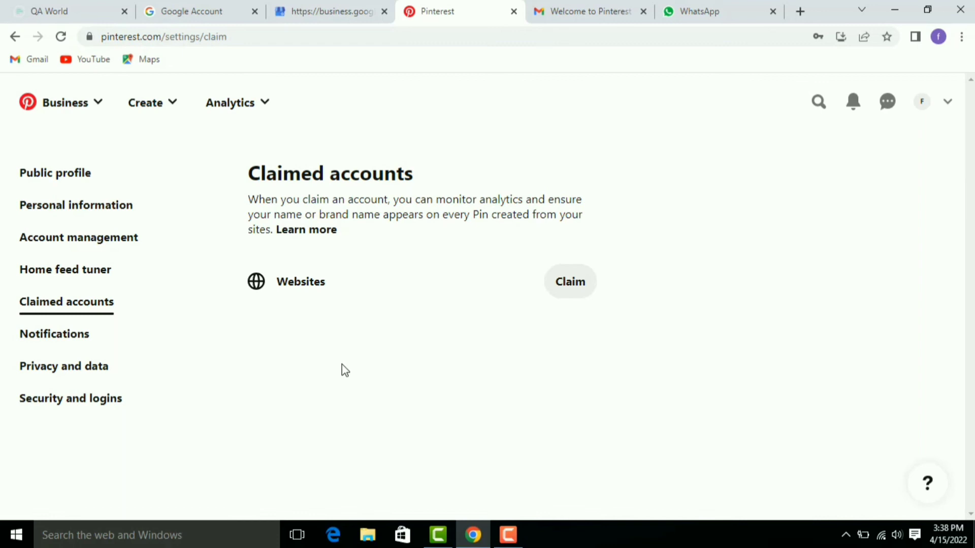
{"action": "left_click", "coordinate": [571, 289]}
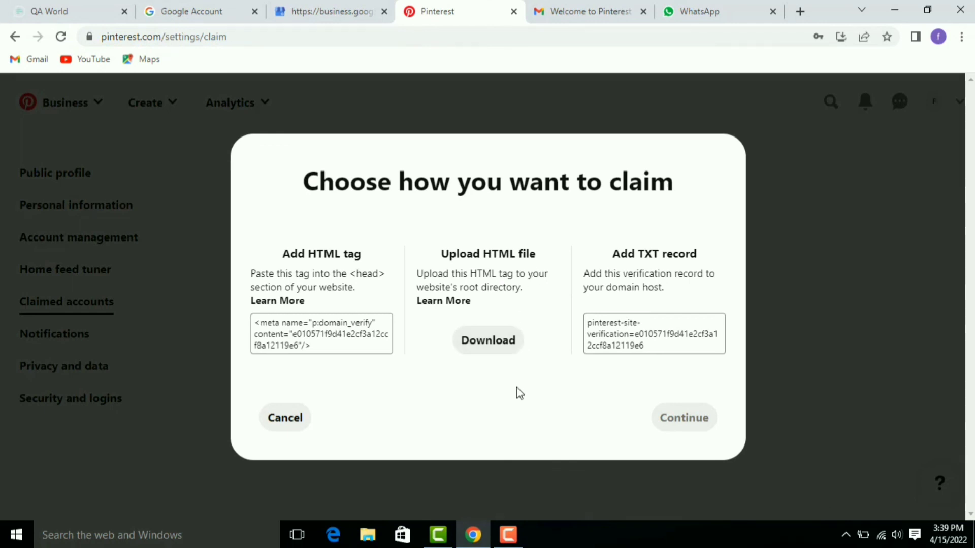
{"action": "left_click", "coordinate": [796, 182]}
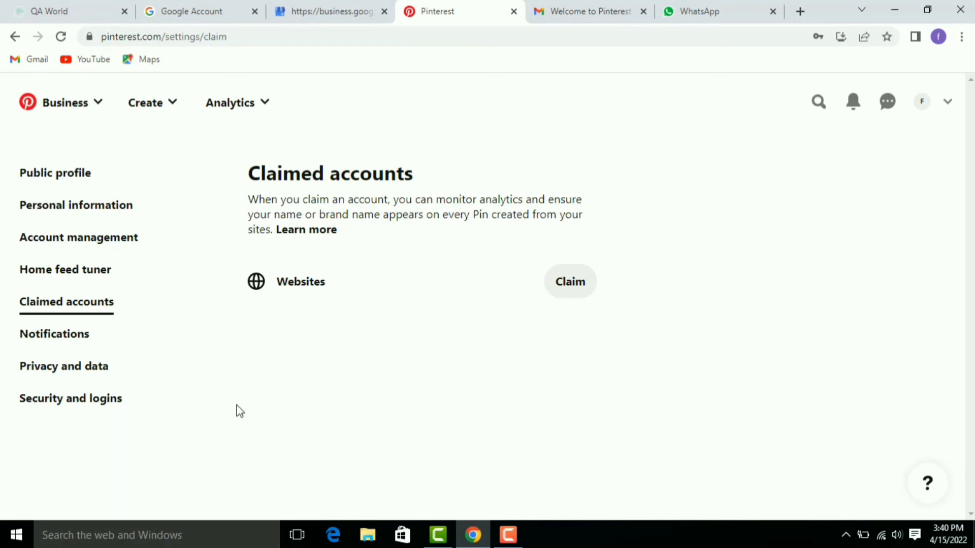
Step: Switch between the Notifications and Public profile settings, then open the business profile page
{"action": "left_click", "coordinate": [60, 335]}
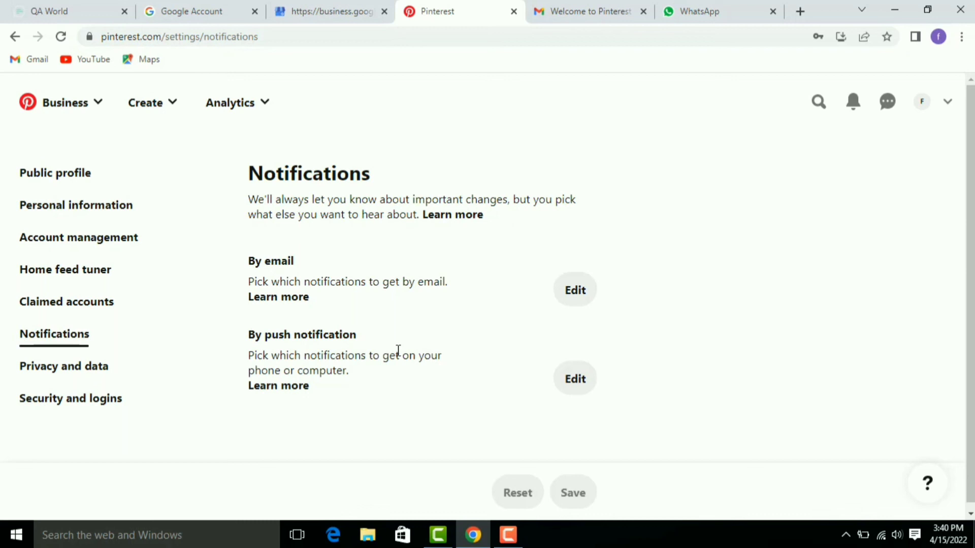
{"action": "left_click", "coordinate": [79, 177]}
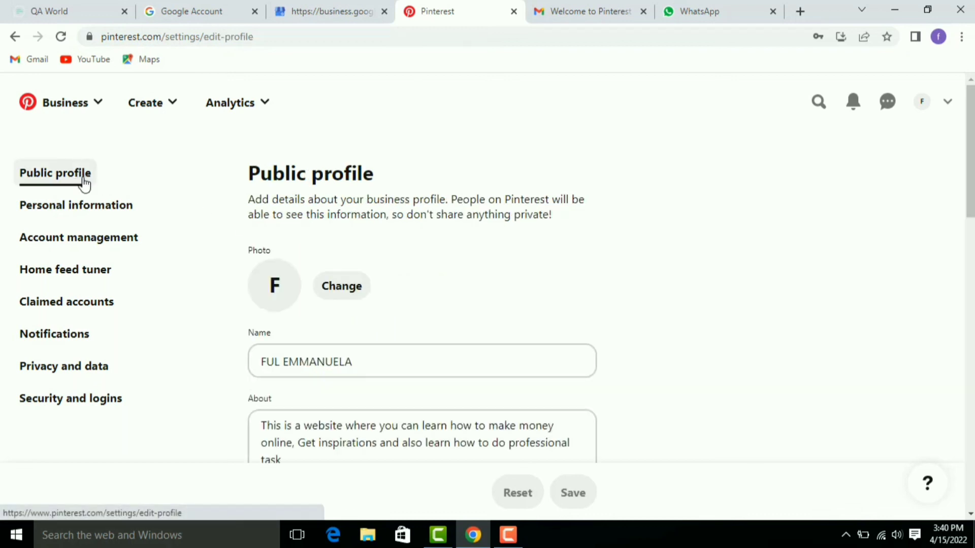
{"action": "left_click", "coordinate": [62, 336]}
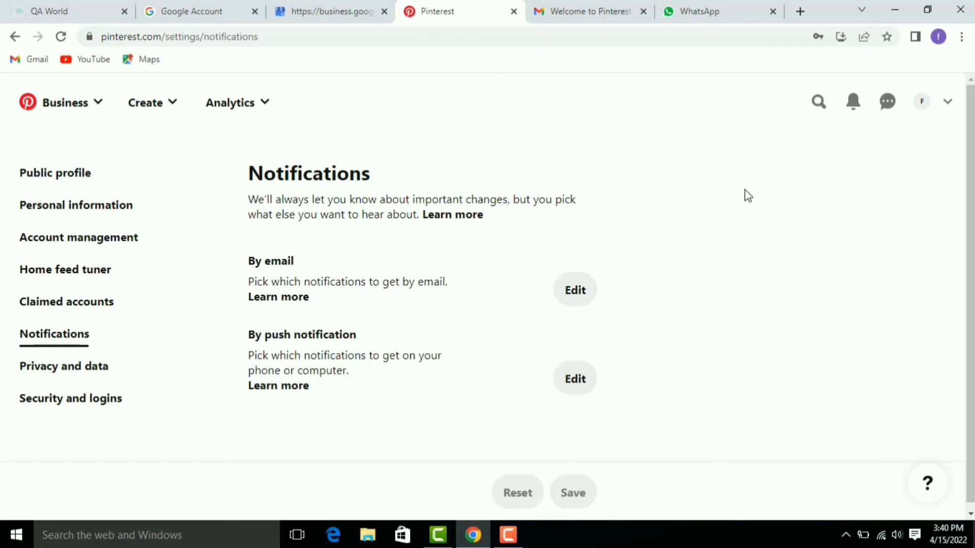
{"action": "left_click", "coordinate": [923, 106]}
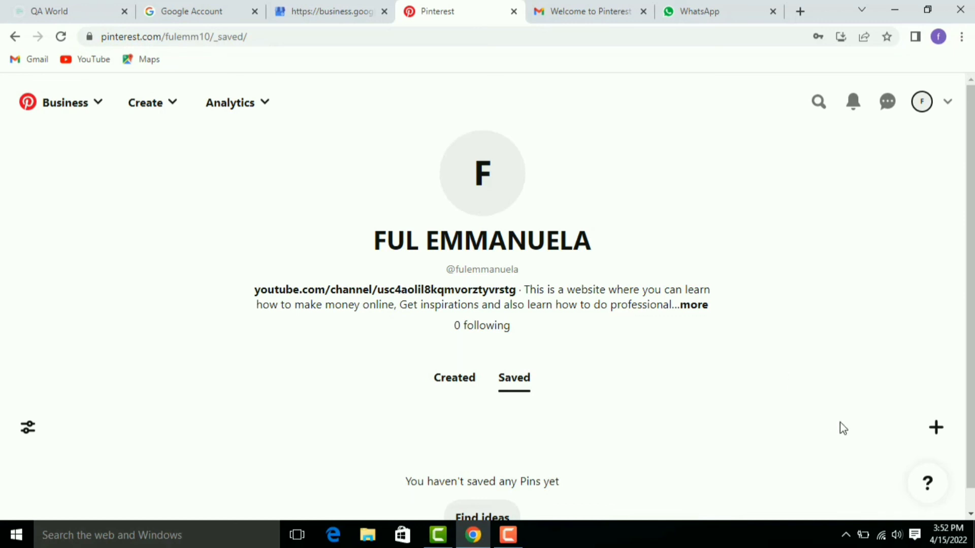
{"action": "left_click", "coordinate": [937, 430]}
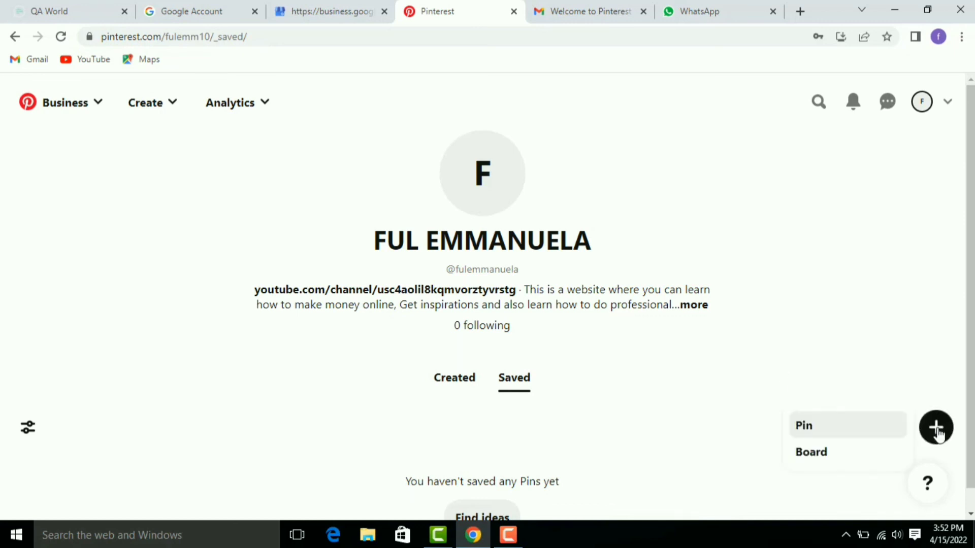
{"action": "left_click", "coordinate": [864, 462]}
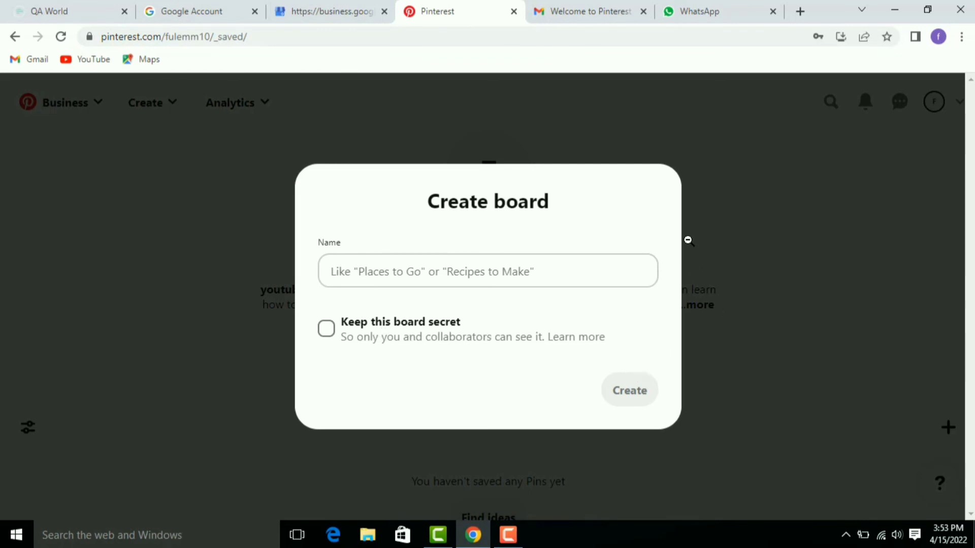
{"action": "left_click", "coordinate": [768, 184]}
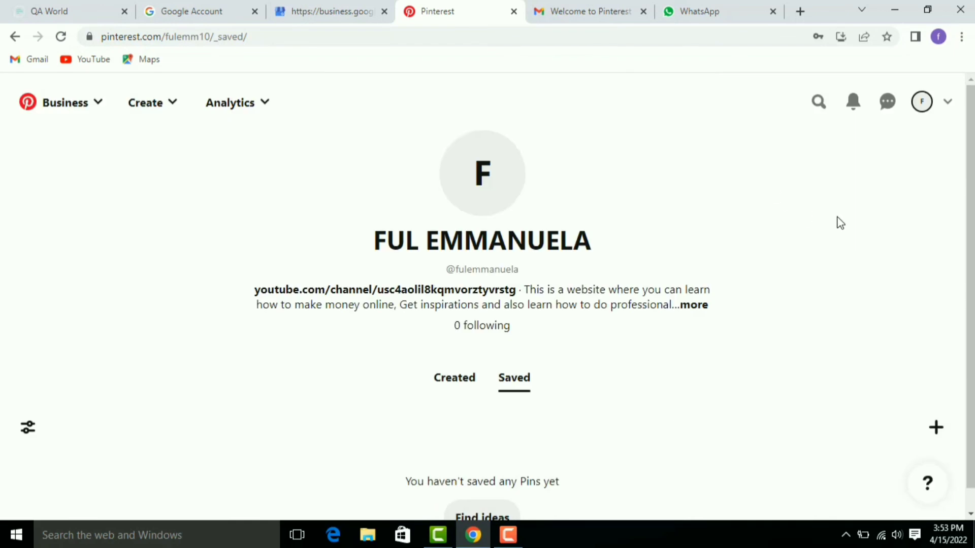